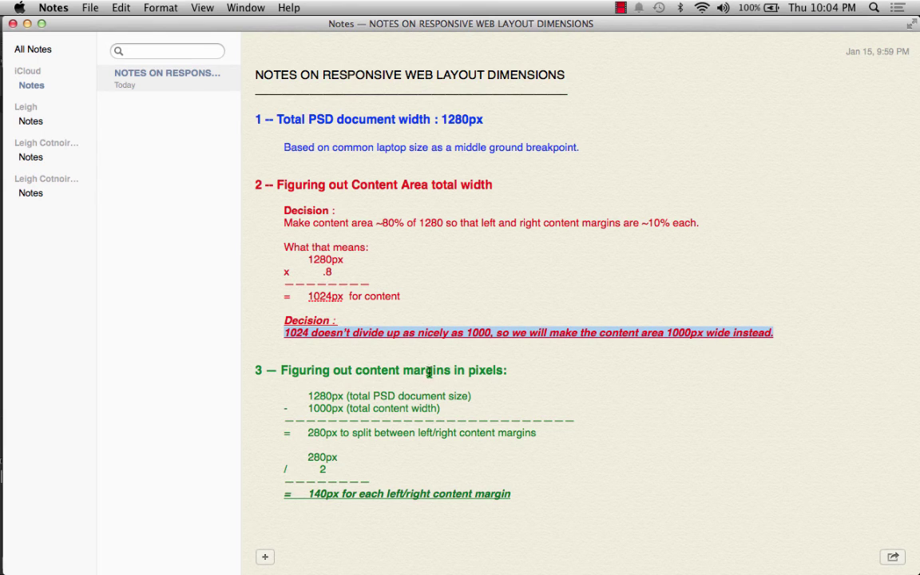
Step: Highlight the calculations for the content margins in pixels in section 3 of the note, through the 140px result line
{"action": "left_click", "coordinate": [382, 370]}
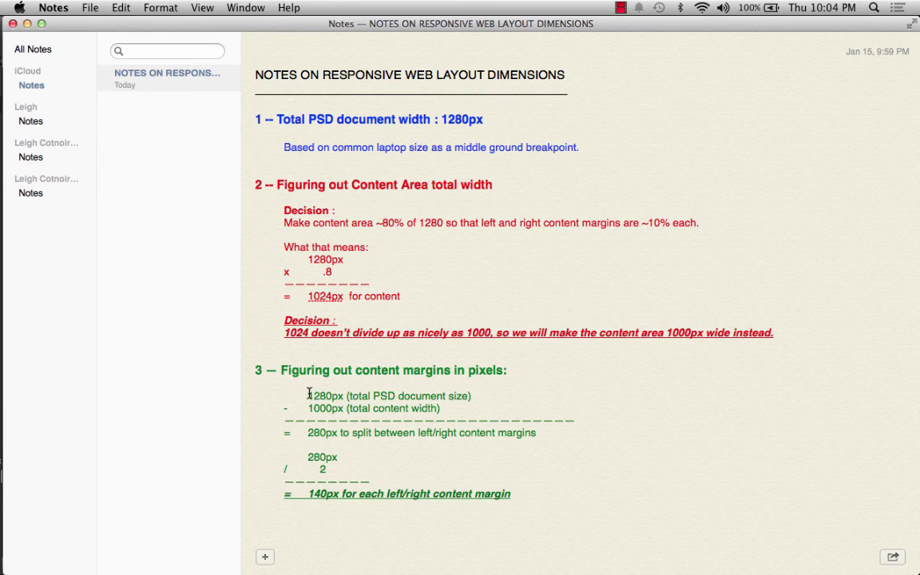
{"action": "left_click_drag", "start_coordinate": [308, 396], "coordinate": [451, 407]}
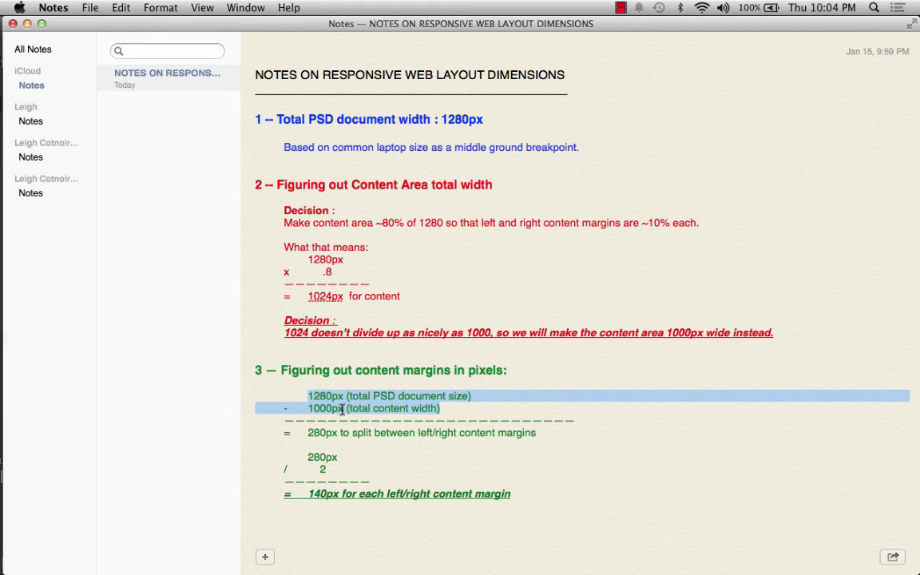
{"action": "left_click_drag", "start_coordinate": [308, 432], "coordinate": [556, 443]}
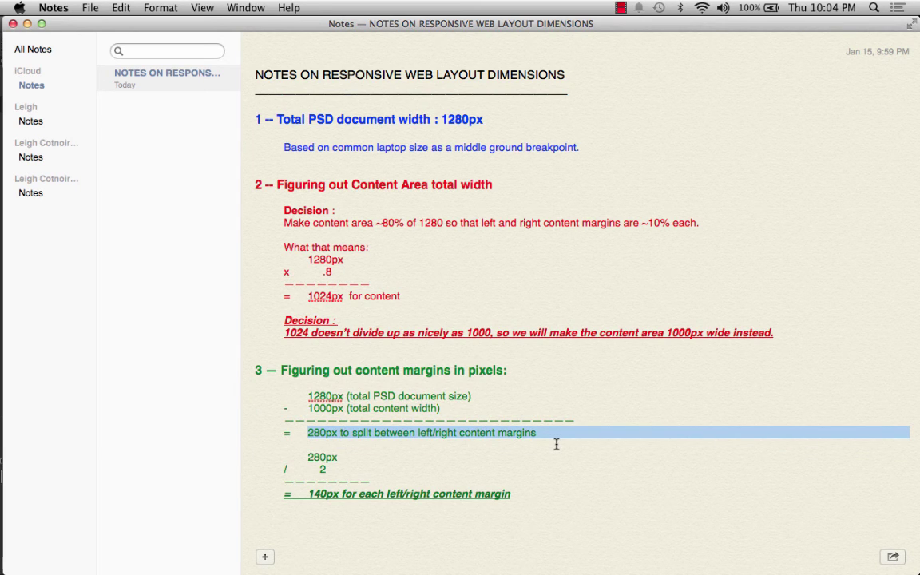
{"action": "left_click_drag", "start_coordinate": [305, 457], "coordinate": [437, 500]}
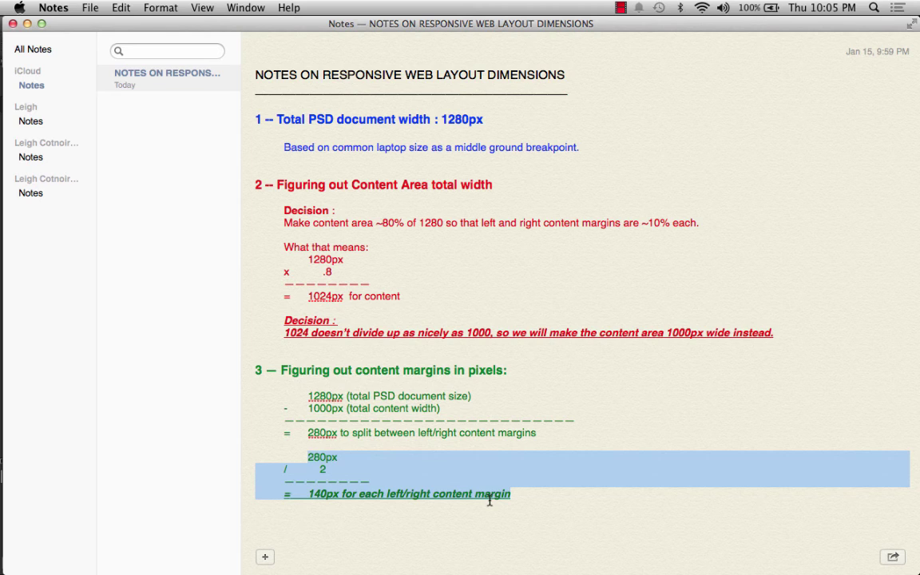
Step: Switch to Chrome and examine the 1280-view.jpg page mockup from header to footer, at both full-page and actual size
{"action": "key", "text": "super+Tab"}
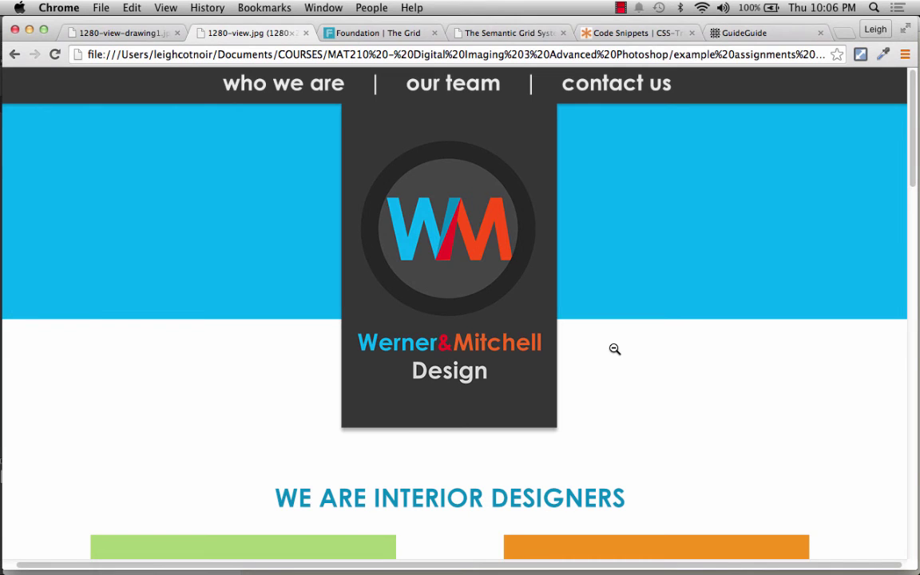
{"action": "left_click", "coordinate": [511, 319]}
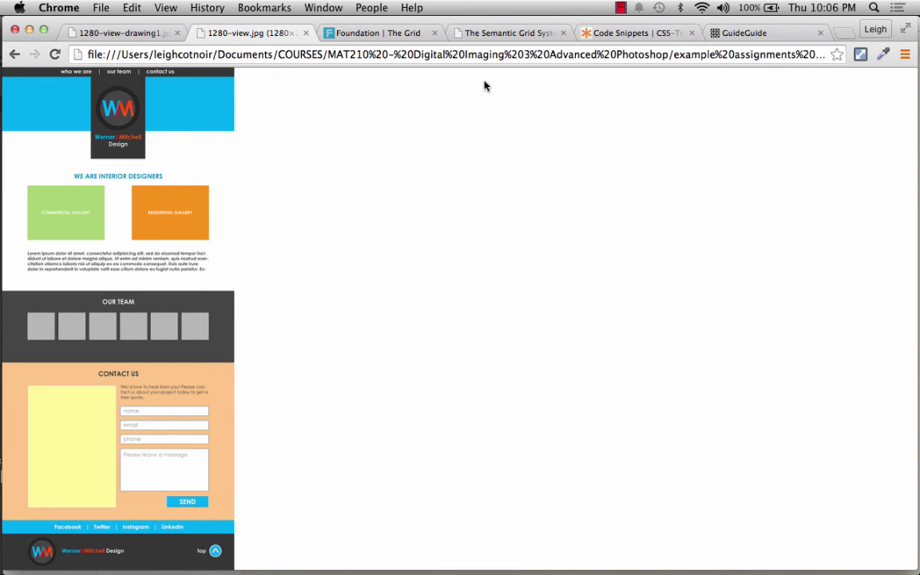
{"action": "left_click", "coordinate": [170, 293]}
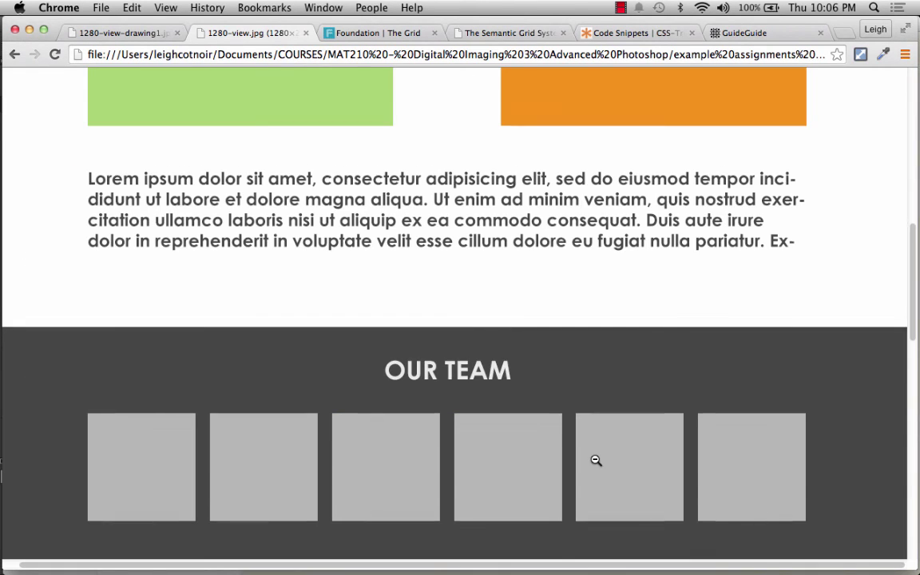
{"action": "left_click", "coordinate": [596, 460]}
{"action": "left_click", "coordinate": [596, 460]}
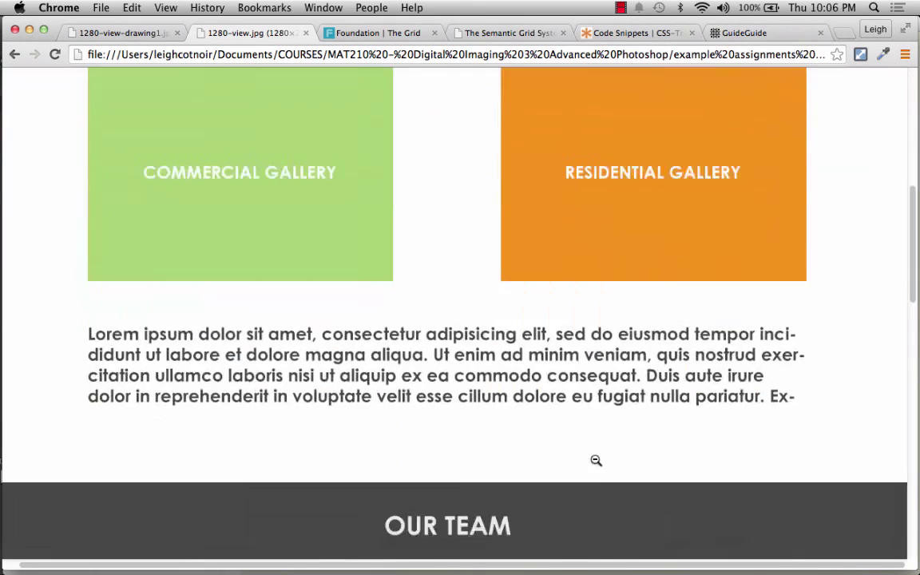
{"action": "scroll", "coordinate": [596, 459], "scroll_direction": "down", "scroll_amount": 15}
{"action": "scroll", "coordinate": [596, 460], "scroll_direction": "up", "scroll_amount": 20}
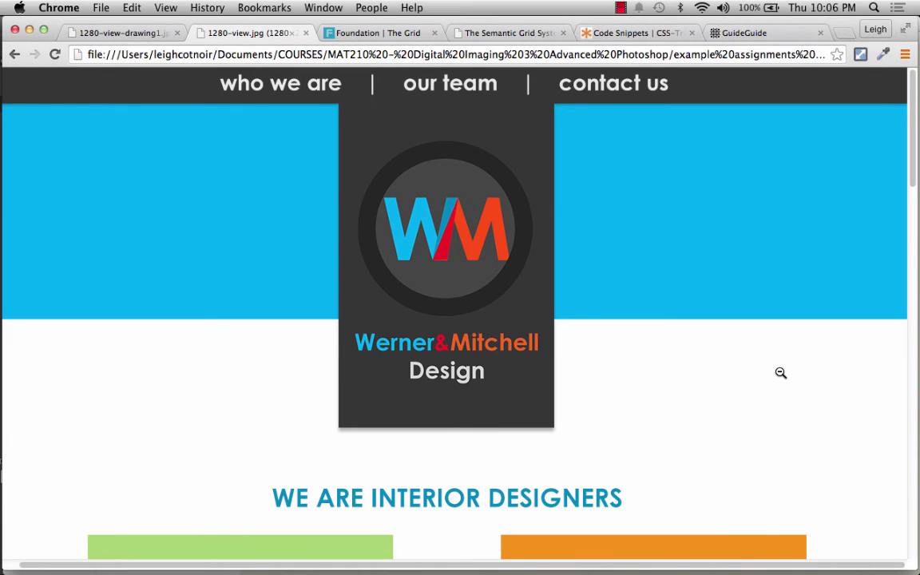
{"action": "scroll", "coordinate": [780, 373], "scroll_direction": "down", "scroll_amount": 10}
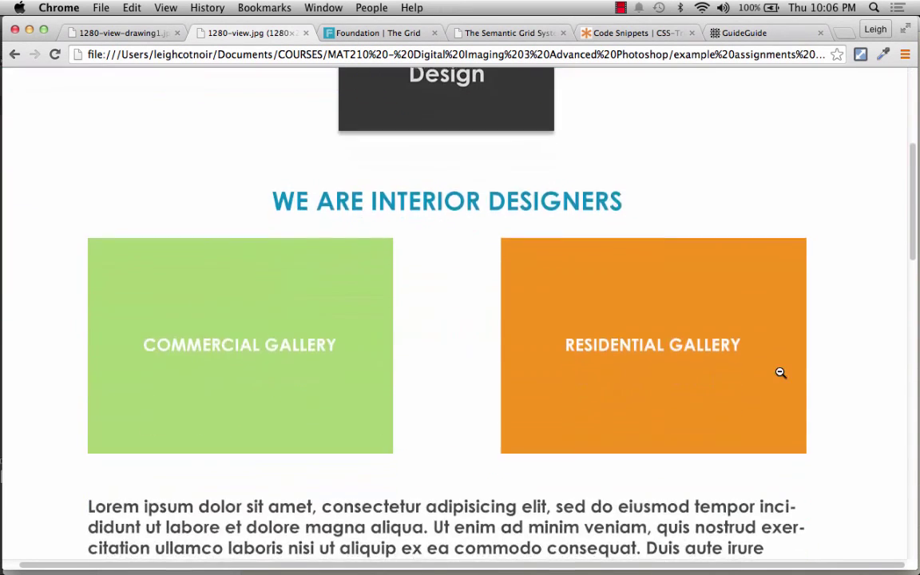
{"action": "scroll", "coordinate": [780, 372], "scroll_direction": "down", "scroll_amount": 5}
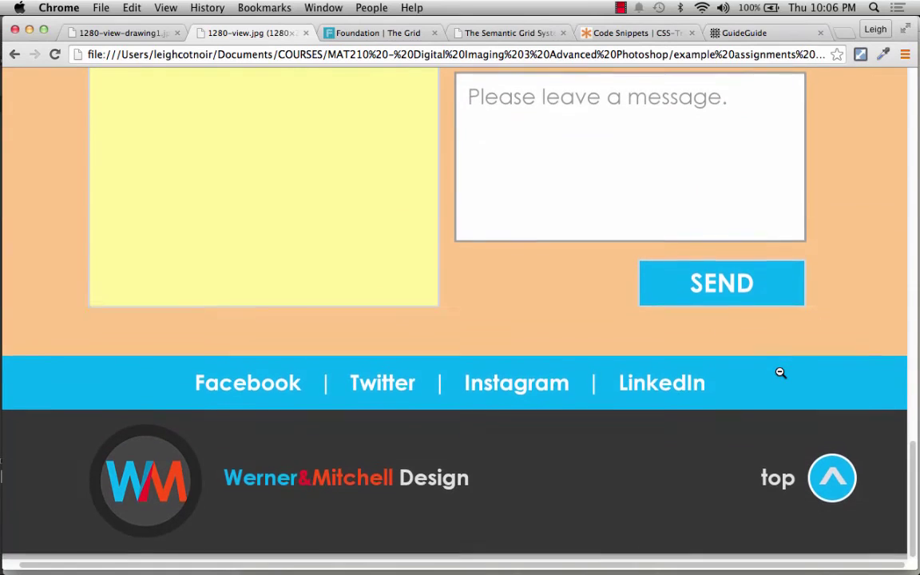
{"action": "scroll", "coordinate": [780, 373], "scroll_direction": "up", "scroll_amount": 10}
{"action": "scroll", "coordinate": [780, 373], "scroll_direction": "up", "scroll_amount": 4}
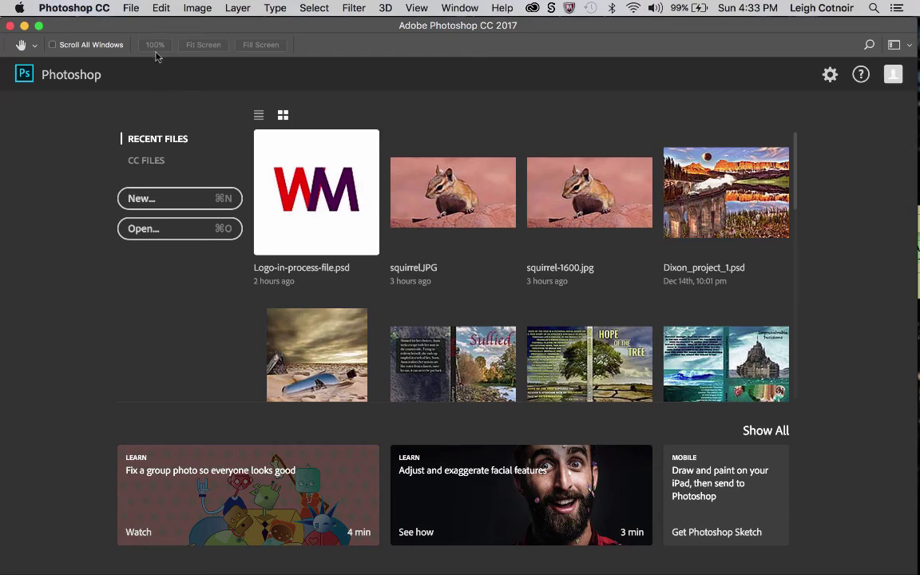
Step: Start a new Photoshop document from the Web Small preset, 1280 x 800 px at 72 ppi
{"action": "left_click", "coordinate": [127, 7]}
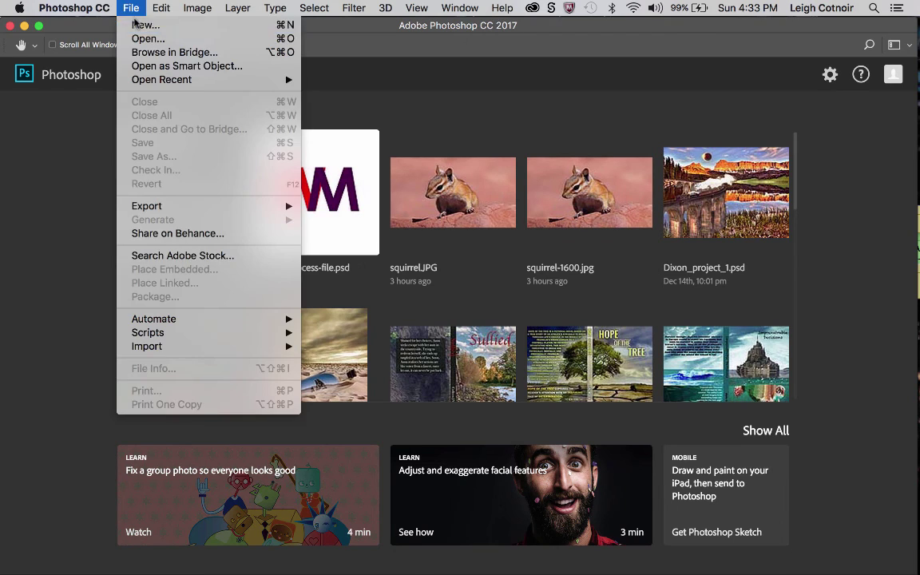
{"action": "left_click", "coordinate": [135, 24]}
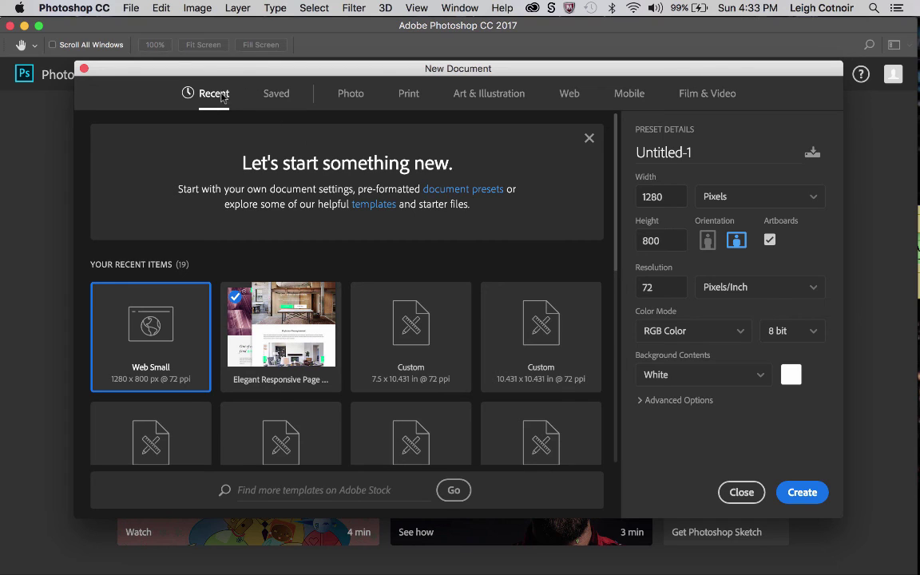
{"action": "left_click", "coordinate": [572, 101]}
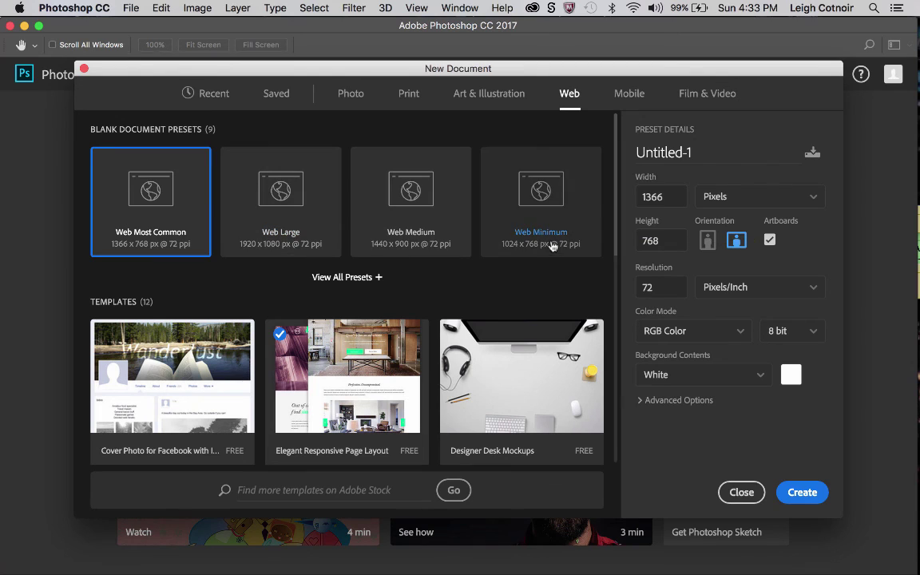
{"action": "left_click", "coordinate": [332, 279]}
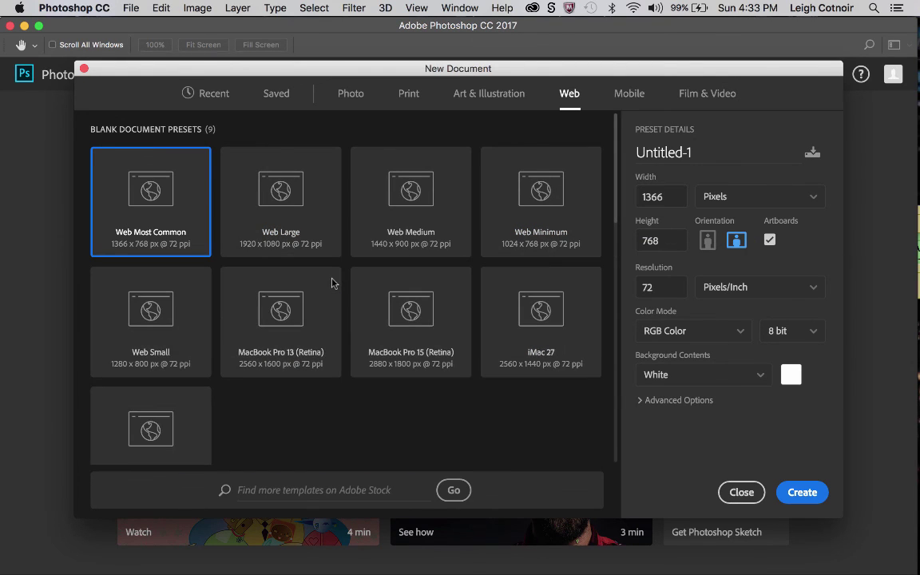
{"action": "scroll", "coordinate": [332, 282], "scroll_direction": "down", "scroll_amount": 1}
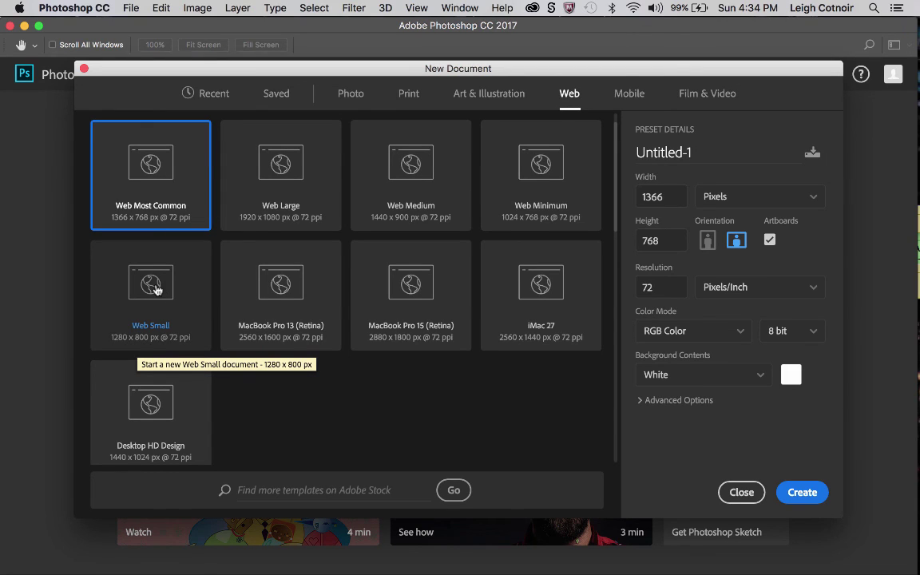
{"action": "left_click", "coordinate": [157, 289]}
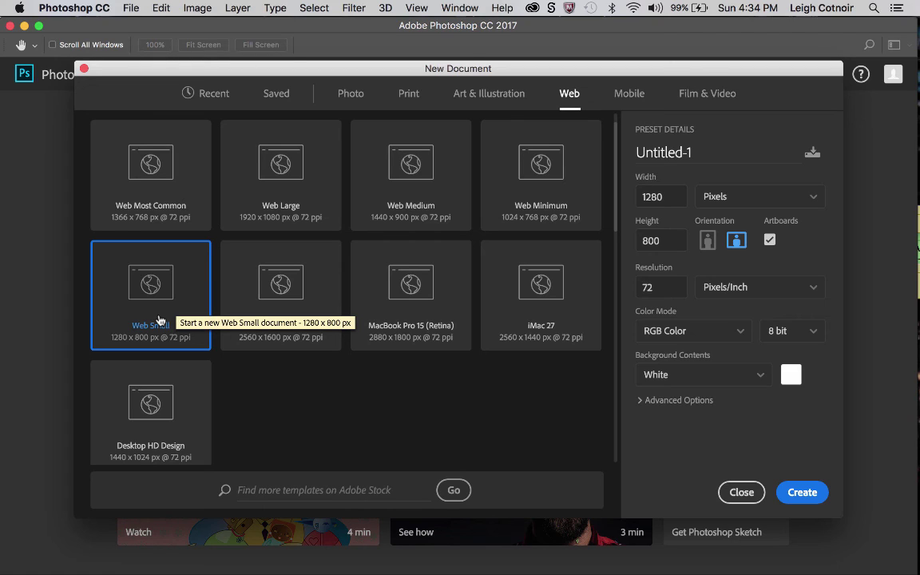
Step: Look through the free web templates offered below the blank document presets
{"action": "scroll", "coordinate": [294, 416], "scroll_direction": "down", "scroll_amount": 4}
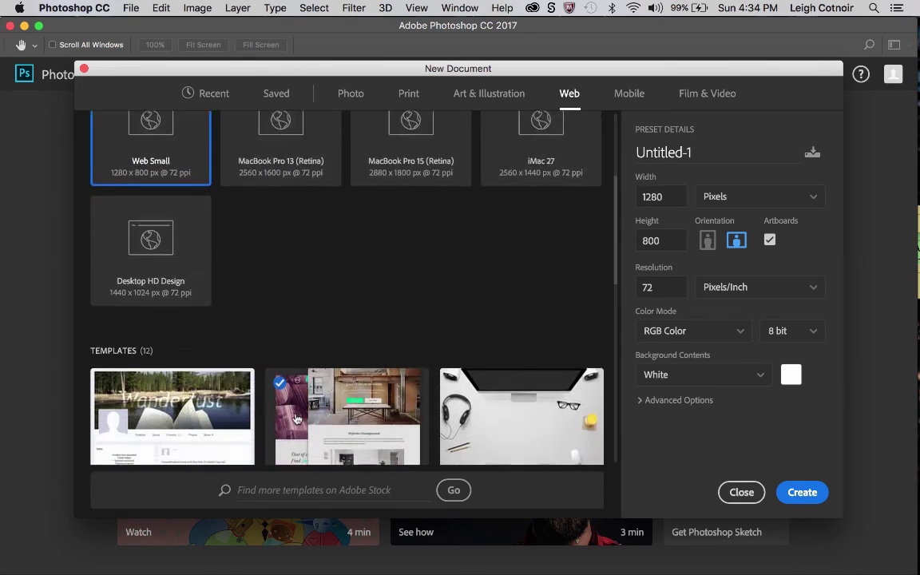
{"action": "scroll", "coordinate": [295, 418], "scroll_direction": "down", "scroll_amount": 5}
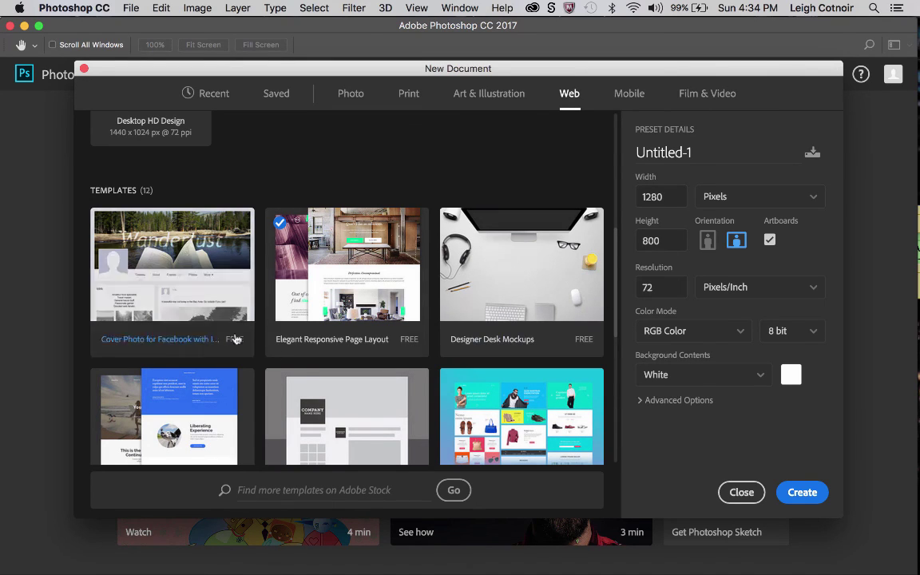
{"action": "scroll", "coordinate": [347, 385], "scroll_direction": "down", "scroll_amount": 6}
{"action": "scroll", "coordinate": [348, 390], "scroll_direction": "down", "scroll_amount": 1}
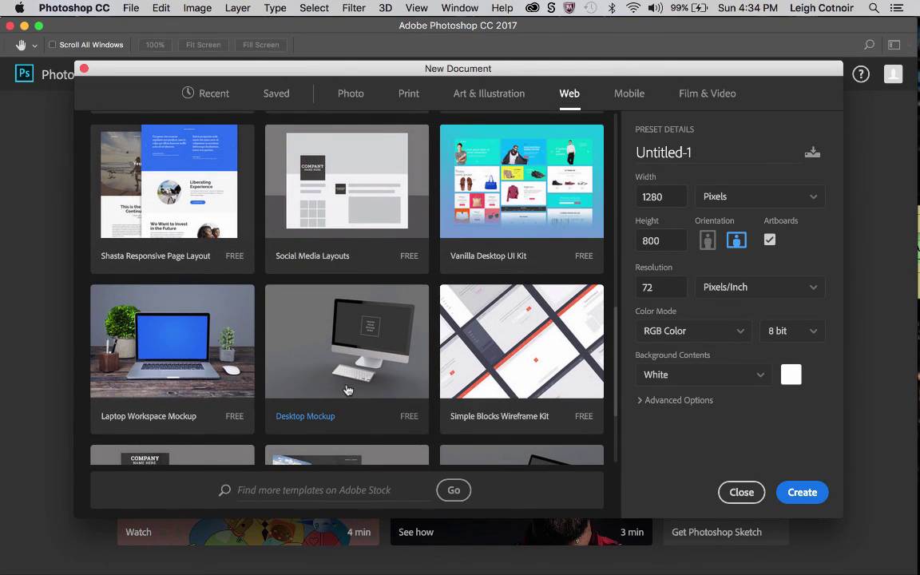
{"action": "scroll", "coordinate": [347, 390], "scroll_direction": "down", "scroll_amount": 4}
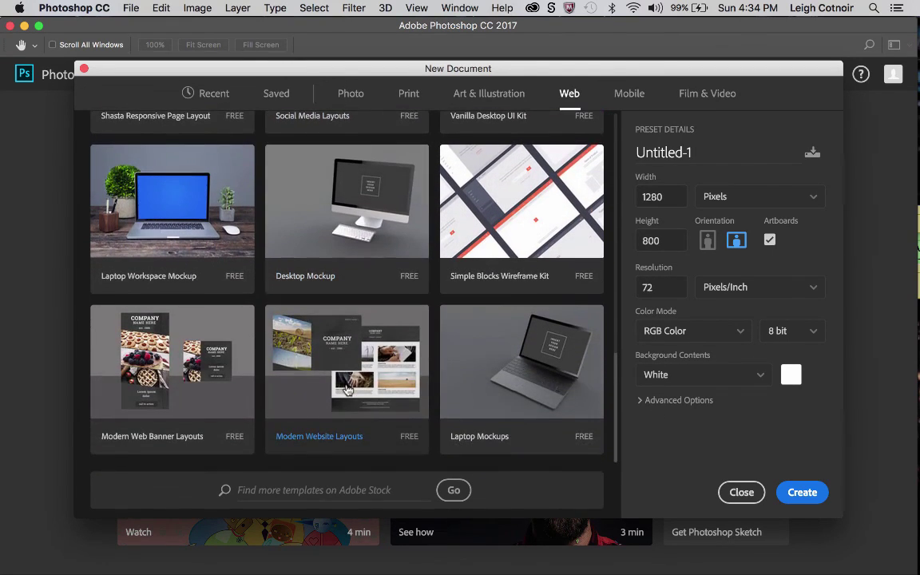
{"action": "scroll", "coordinate": [348, 390], "scroll_direction": "up", "scroll_amount": 12}
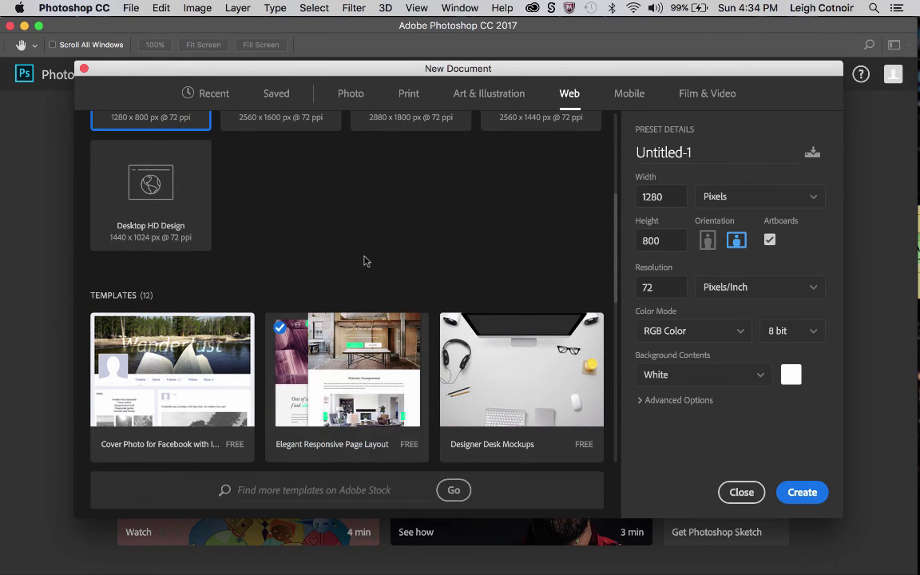
{"action": "scroll", "coordinate": [366, 236], "scroll_direction": "up", "scroll_amount": 5}
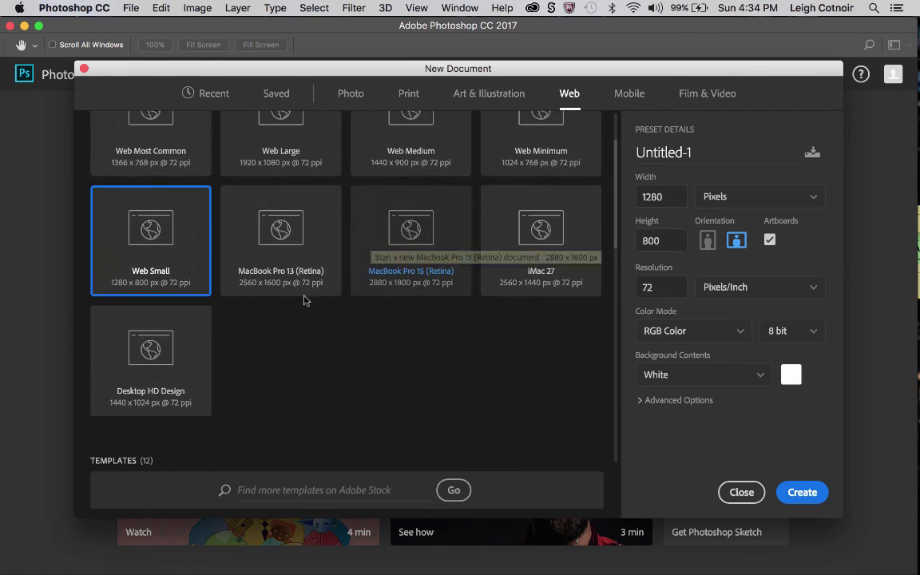
{"action": "scroll", "coordinate": [315, 393], "scroll_direction": "down", "scroll_amount": 4}
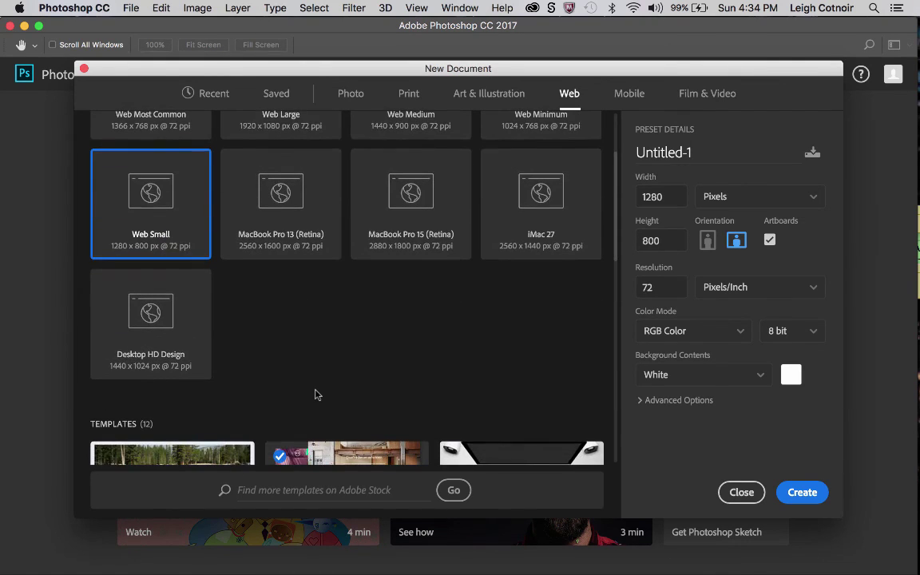
{"action": "scroll", "coordinate": [316, 393], "scroll_direction": "up", "scroll_amount": 4}
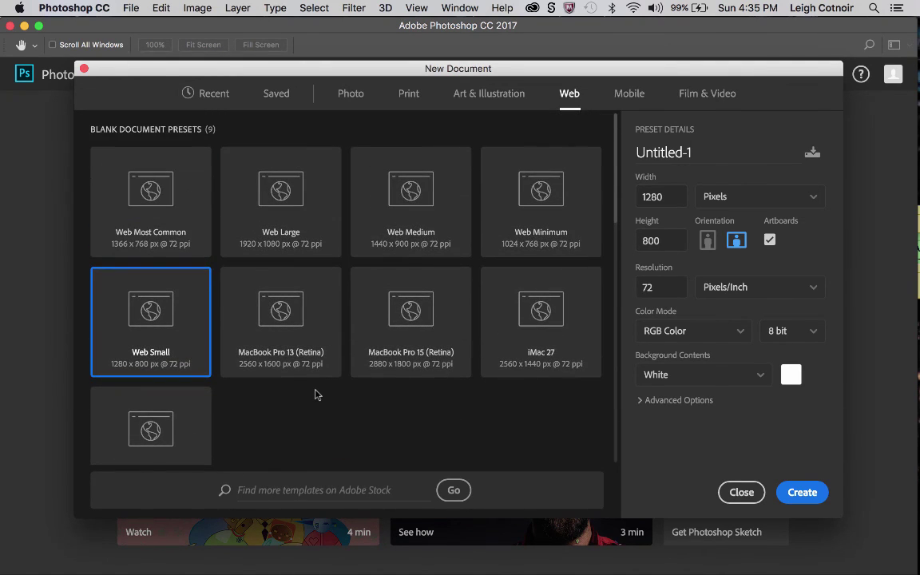
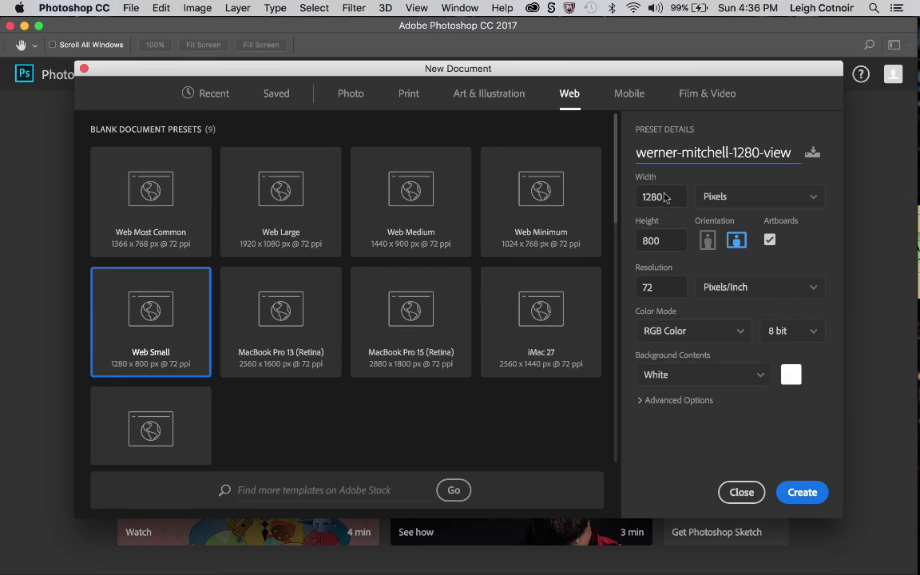
Step: Set the new document's height to 3200 pixels and keep its background contents white
{"action": "left_click", "coordinate": [651, 240]}
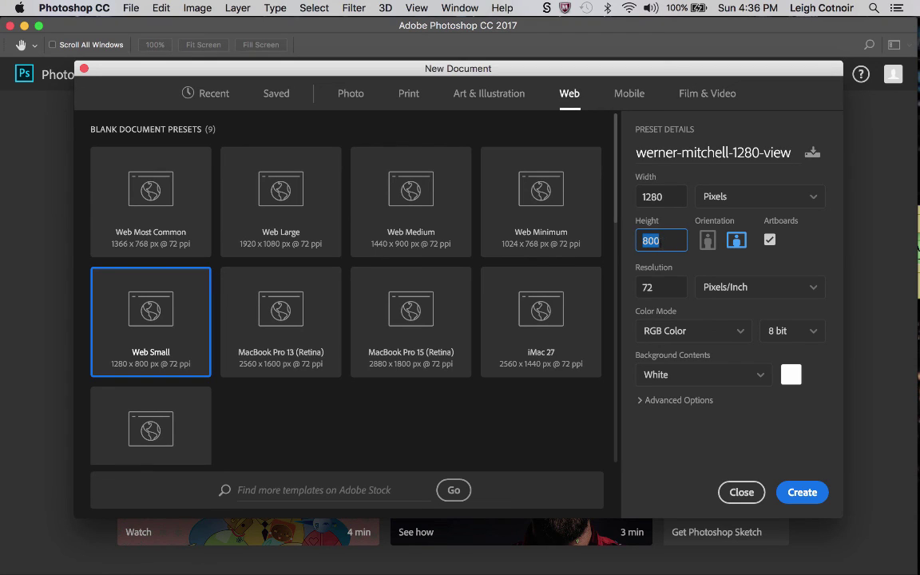
{"action": "type", "text": "3200"}
{"action": "key", "text": "Tab"}
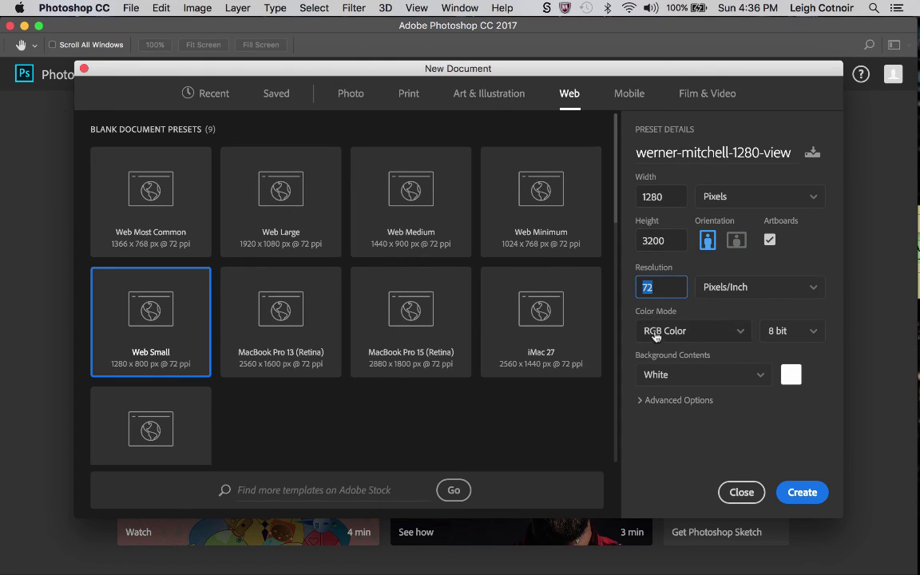
{"action": "left_click", "coordinate": [700, 378]}
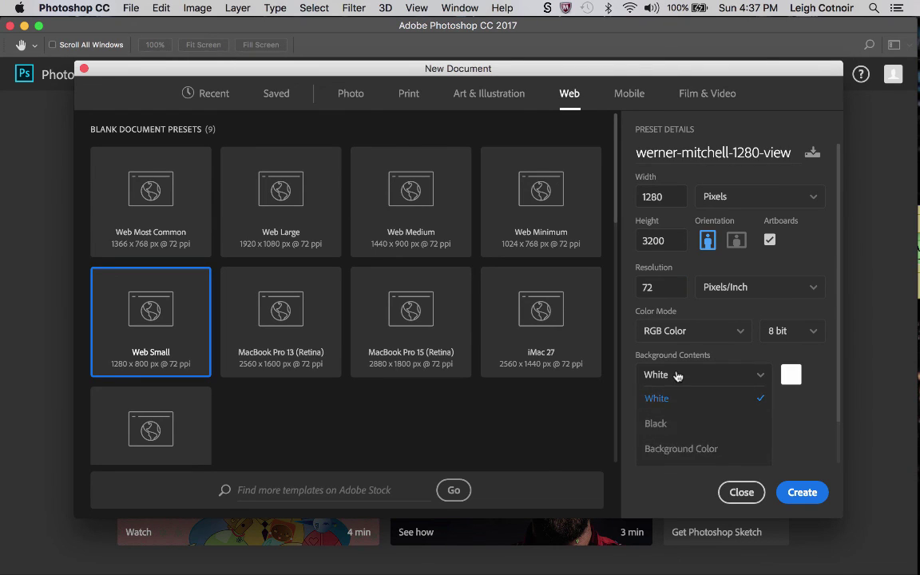
{"action": "left_click", "coordinate": [703, 376]}
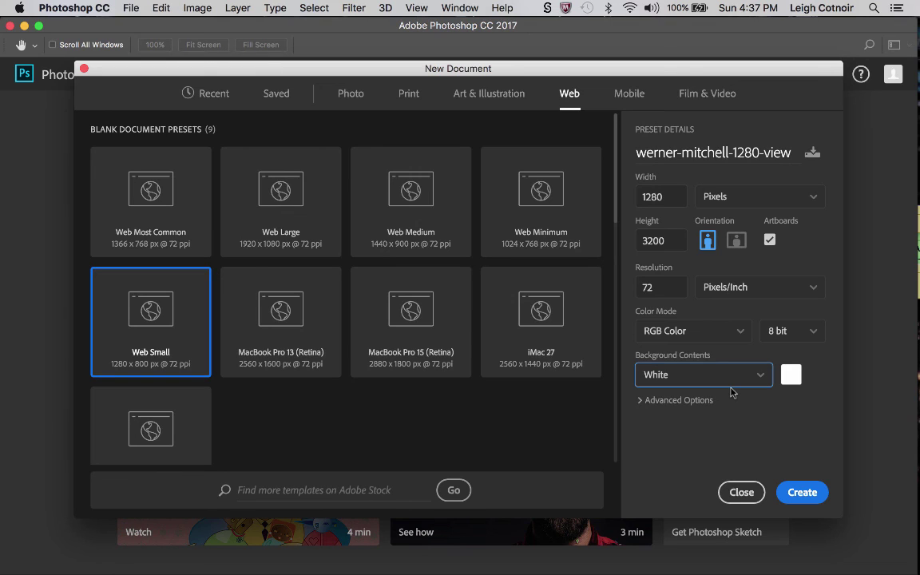
Step: Set the new document's color profile to Working RGB: sRGB IEC61966-2.1 in the advanced options
{"action": "left_click", "coordinate": [641, 399]}
{"action": "scroll", "coordinate": [646, 402], "scroll_direction": "down", "scroll_amount": 3}
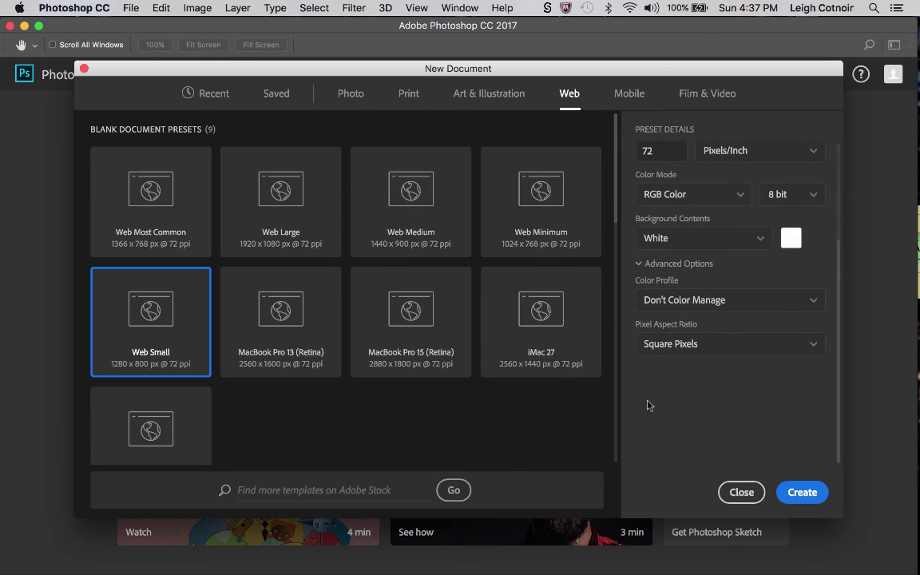
{"action": "left_click", "coordinate": [705, 304]}
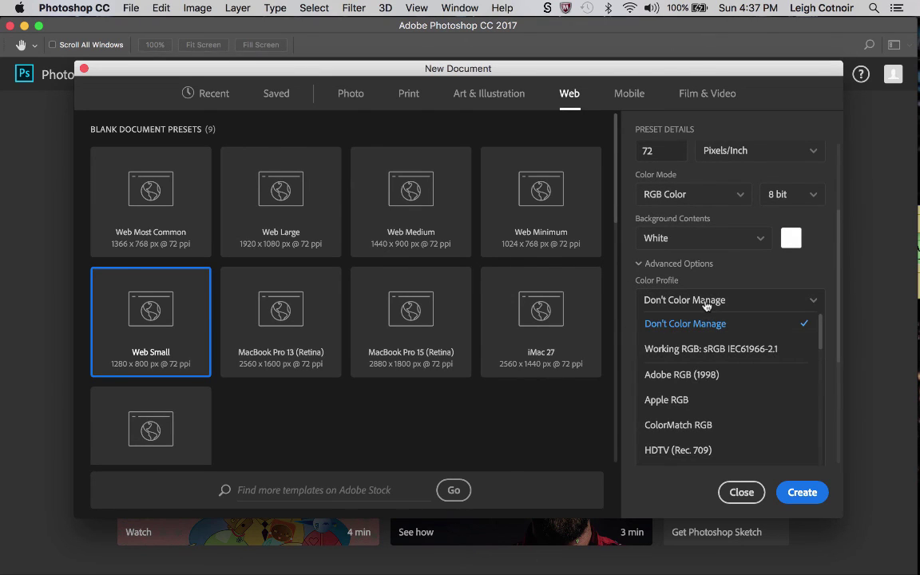
{"action": "left_click", "coordinate": [709, 356]}
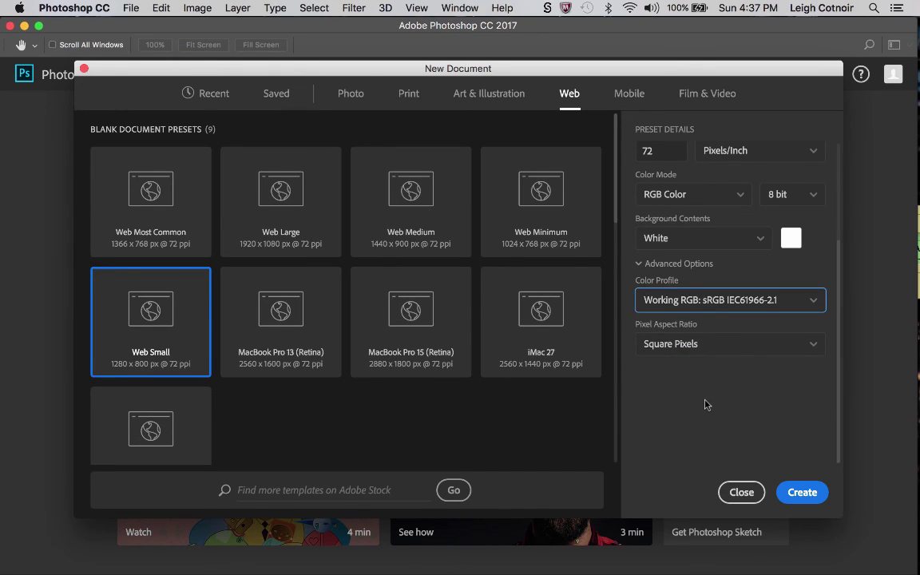
{"action": "scroll", "coordinate": [706, 405], "scroll_direction": "up", "scroll_amount": 5}
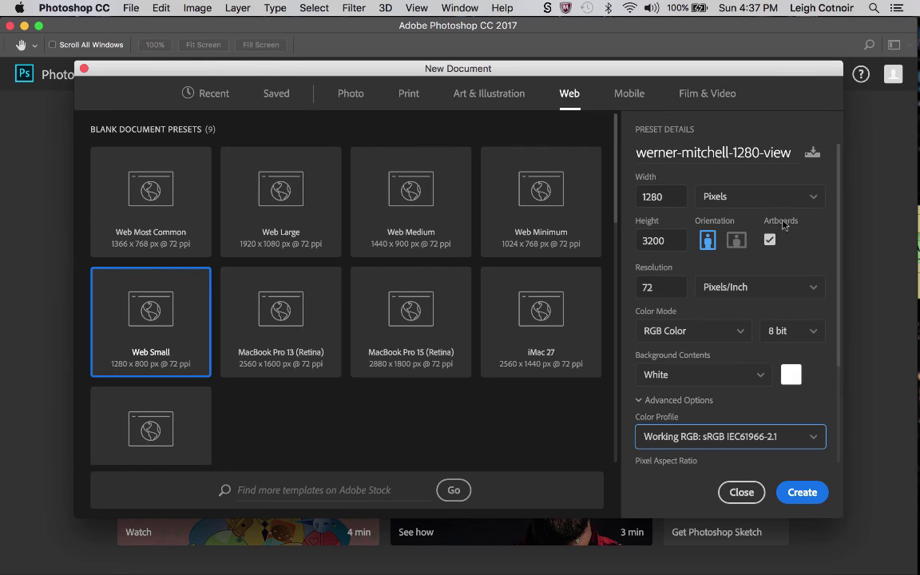
Step: Create the werner-mitchell-1280-view document with artboards enabled
{"action": "left_click", "coordinate": [771, 243]}
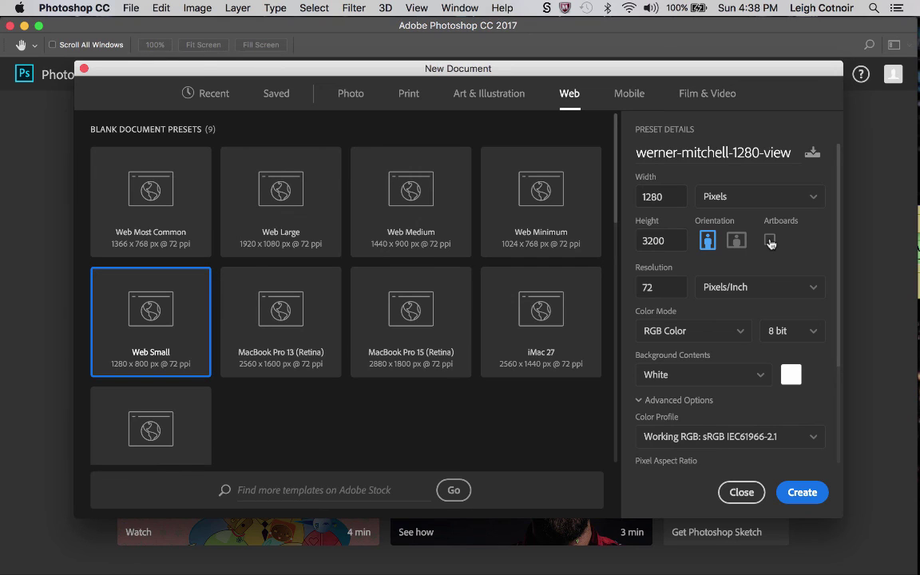
{"action": "left_click", "coordinate": [771, 241]}
{"action": "left_click", "coordinate": [739, 152]}
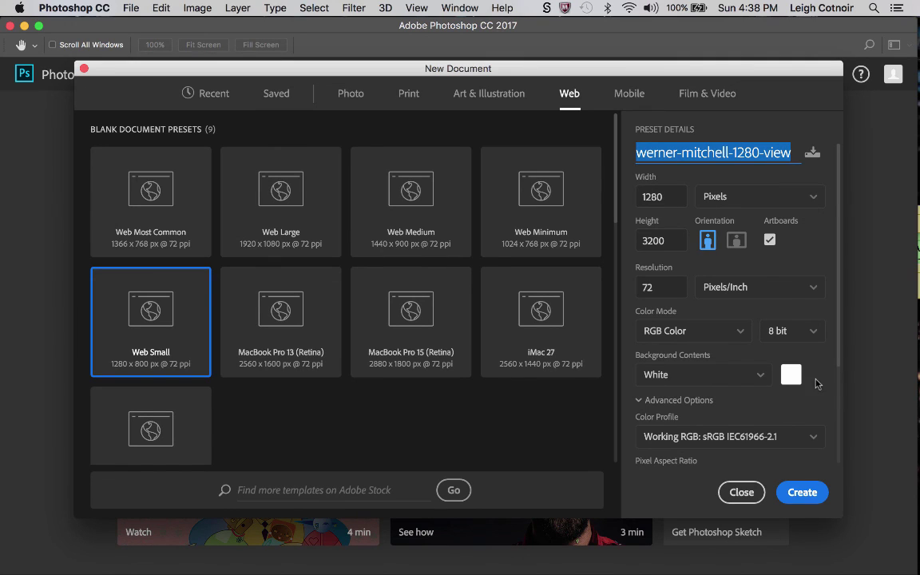
{"action": "left_click", "coordinate": [747, 257]}
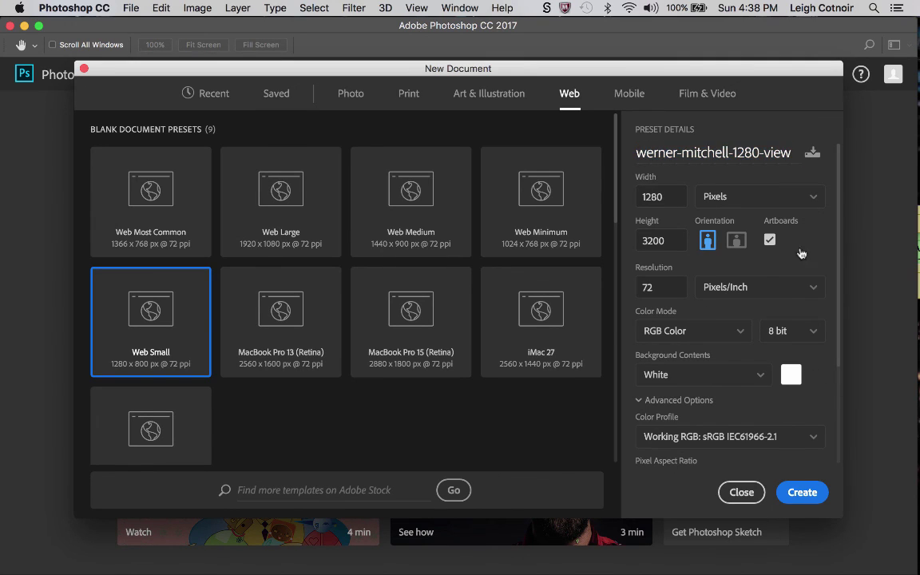
{"action": "left_click", "coordinate": [800, 493]}
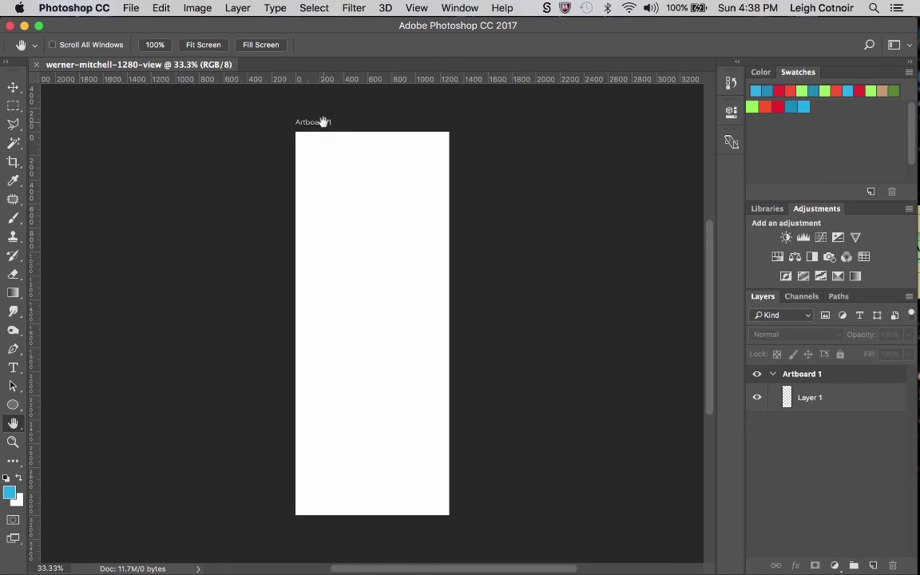
Step: Rename the artboard to "1280 view" and close the document without saving it
{"action": "left_click", "coordinate": [774, 375]}
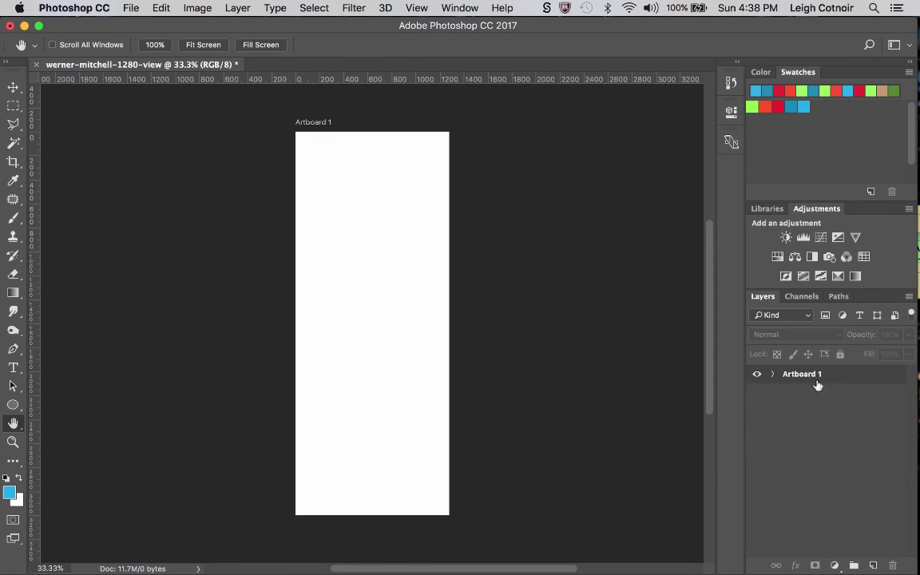
{"action": "left_click", "coordinate": [772, 375]}
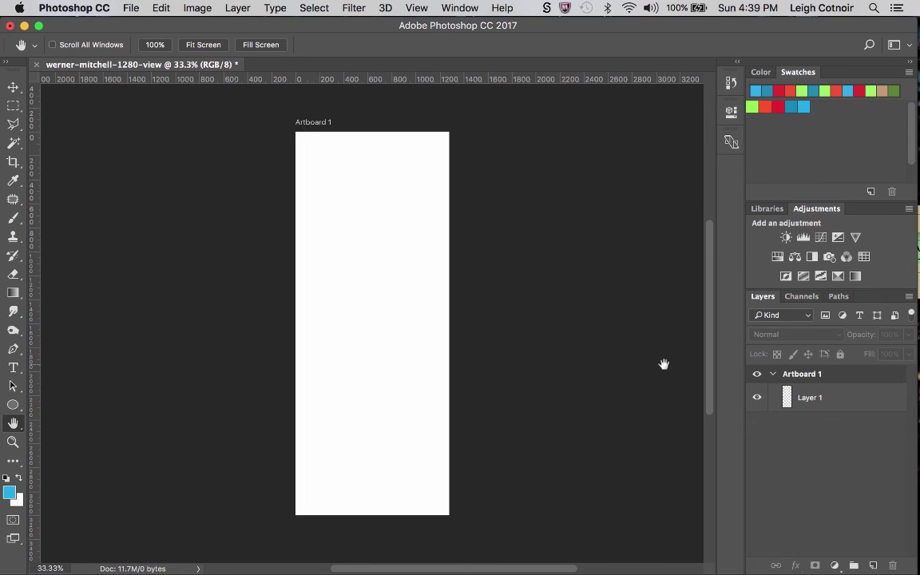
{"action": "double_click", "coordinate": [794, 374]}
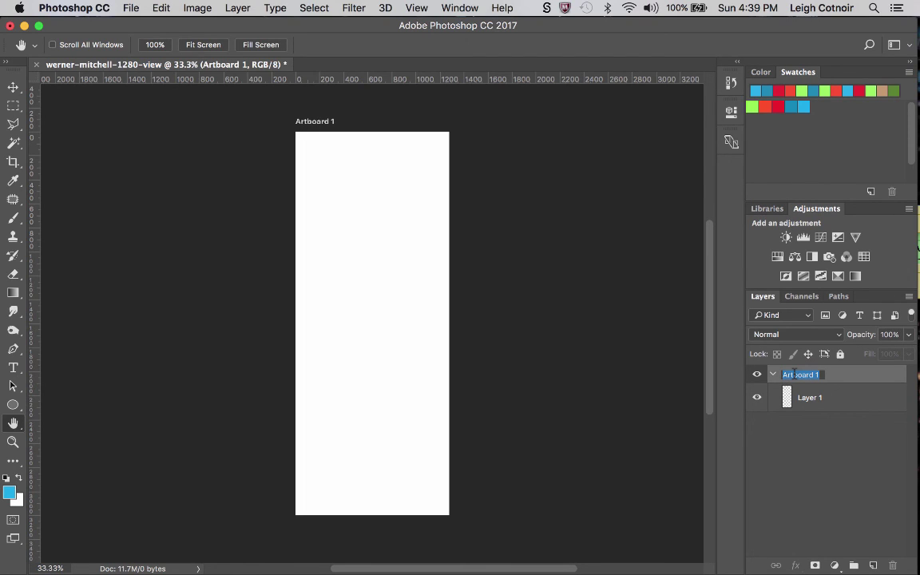
{"action": "type", "text": "1280 view"}
{"action": "key", "text": "Return"}
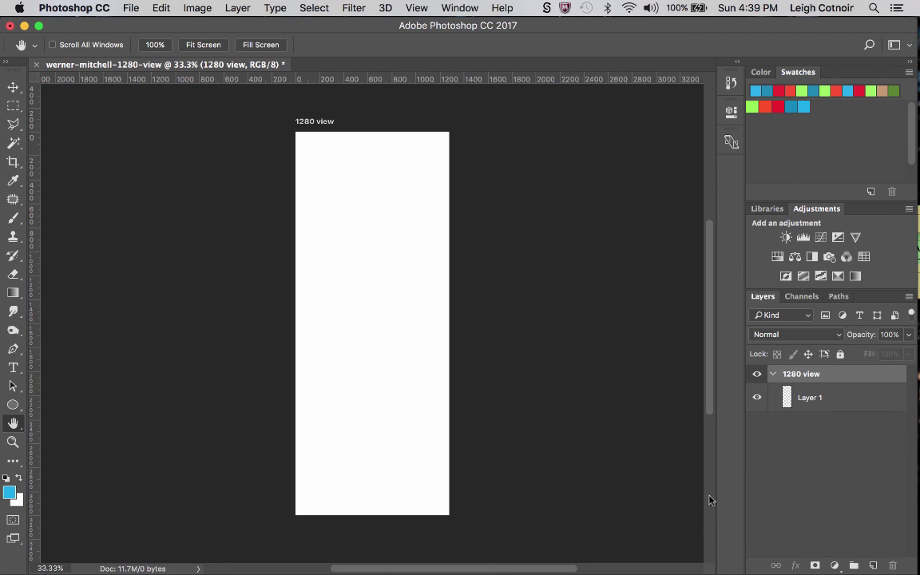
{"action": "left_click", "coordinate": [772, 374]}
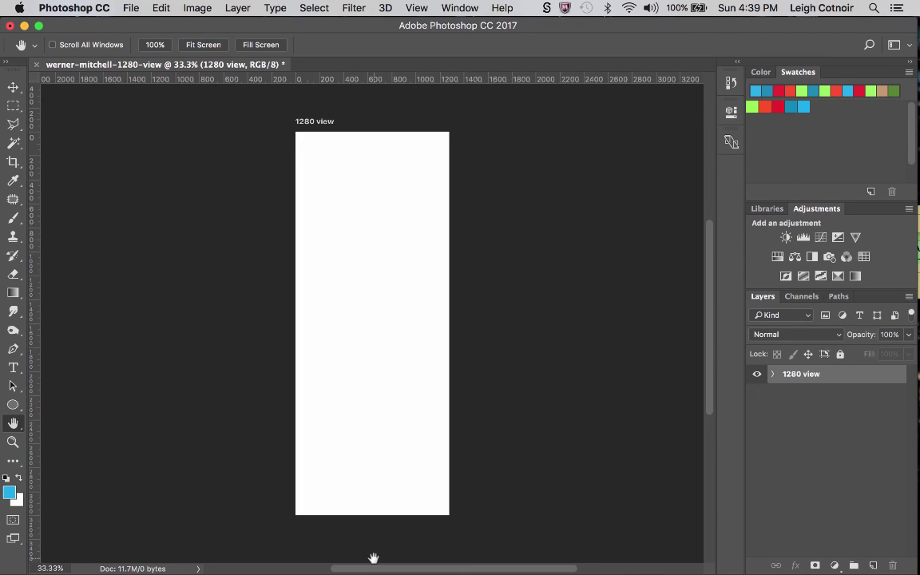
{"action": "left_click", "coordinate": [35, 64]}
{"action": "left_click", "coordinate": [411, 217]}
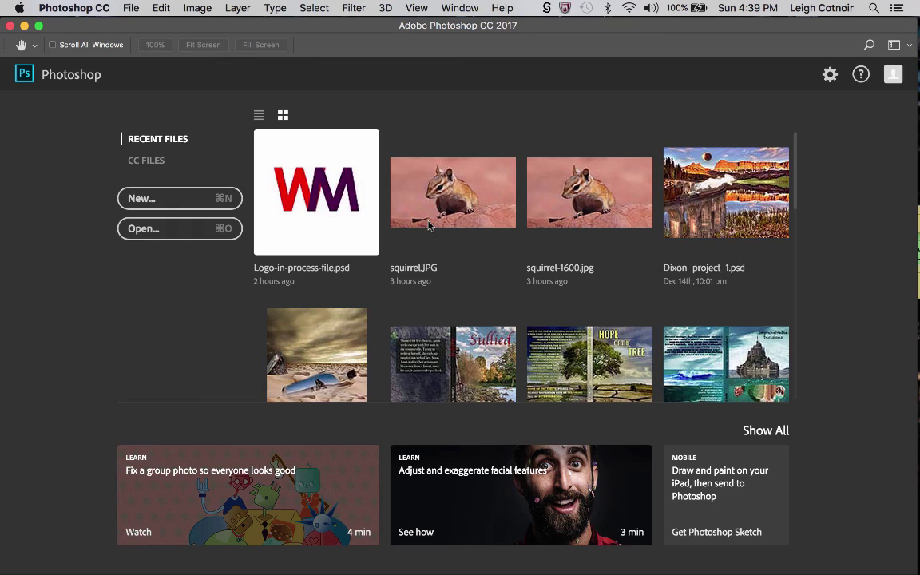
Step: Start another new document from the Web Small preset, 1280 x 800 px at 72 ppi
{"action": "left_click", "coordinate": [127, 8]}
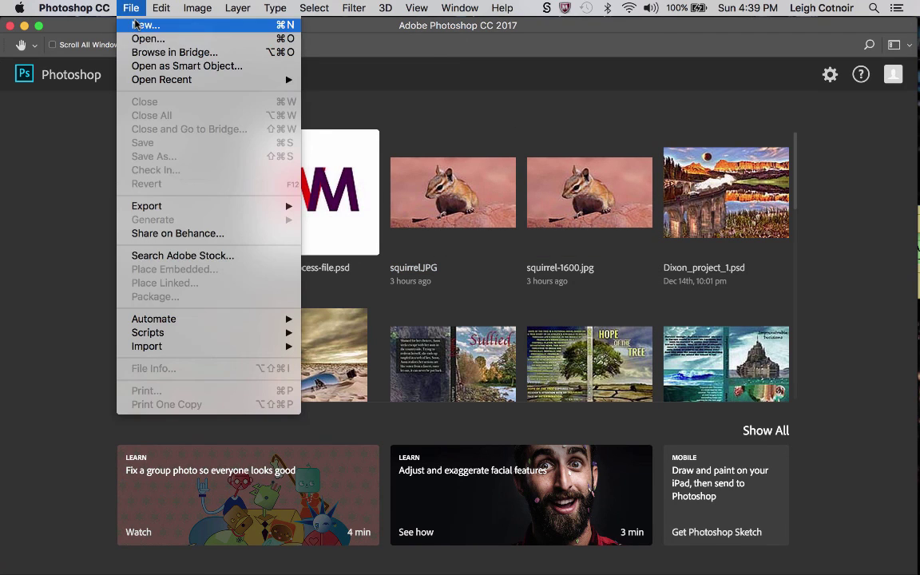
{"action": "left_click", "coordinate": [136, 25]}
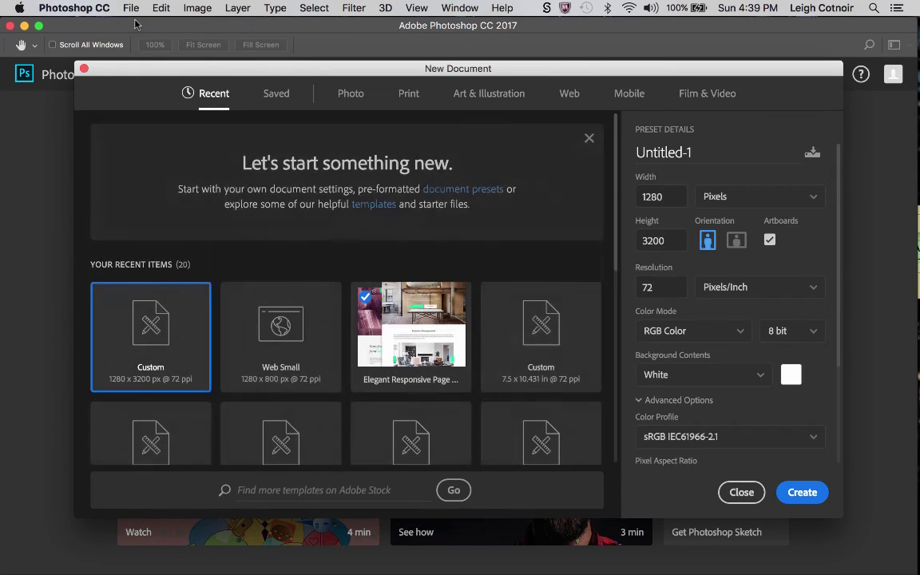
{"action": "left_click", "coordinate": [579, 95]}
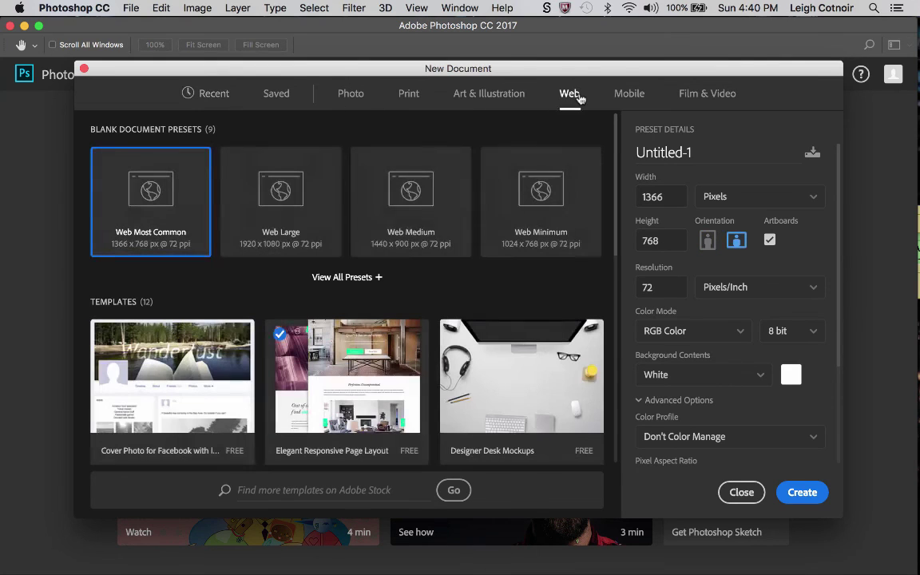
{"action": "left_click", "coordinate": [370, 276]}
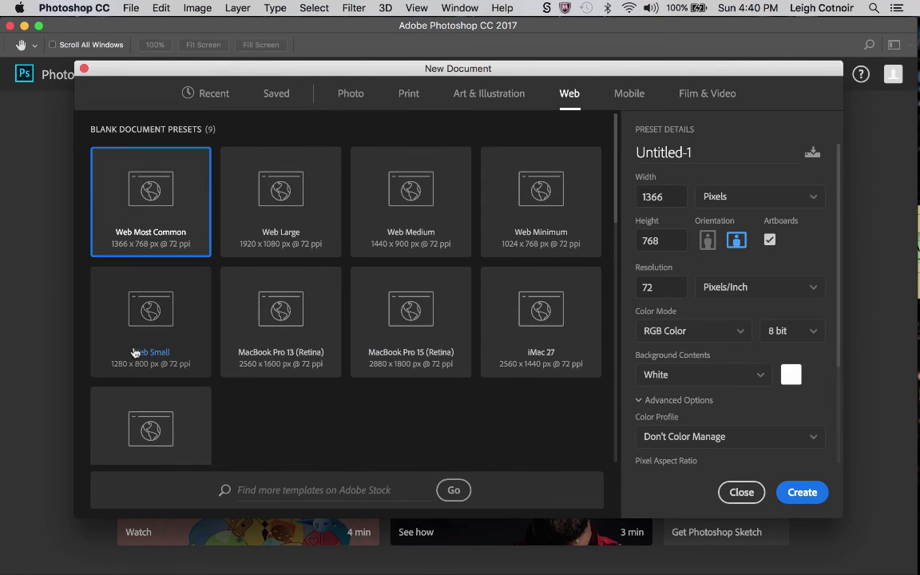
{"action": "left_click", "coordinate": [122, 317]}
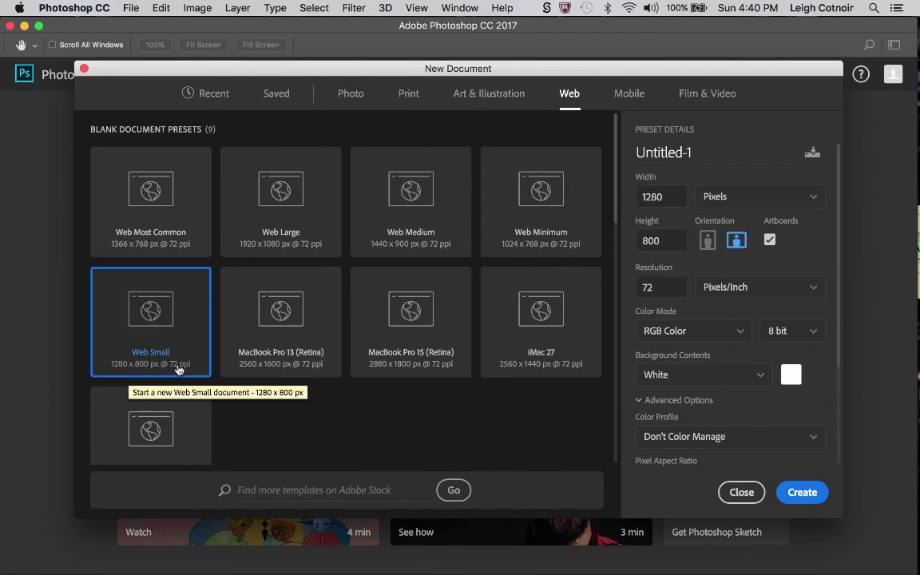
{"action": "left_click", "coordinate": [653, 240]}
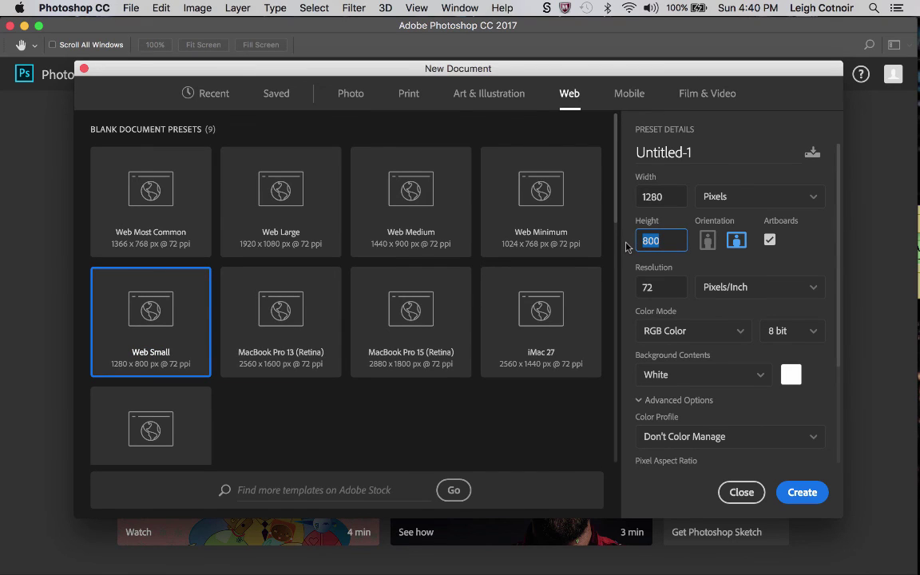
{"action": "type", "text": "3200"}
{"action": "left_click", "coordinate": [652, 153]}
{"action": "triple_click", "coordinate": [652, 154]}
{"action": "type", "text": "werner-mitchell-1280-view"}
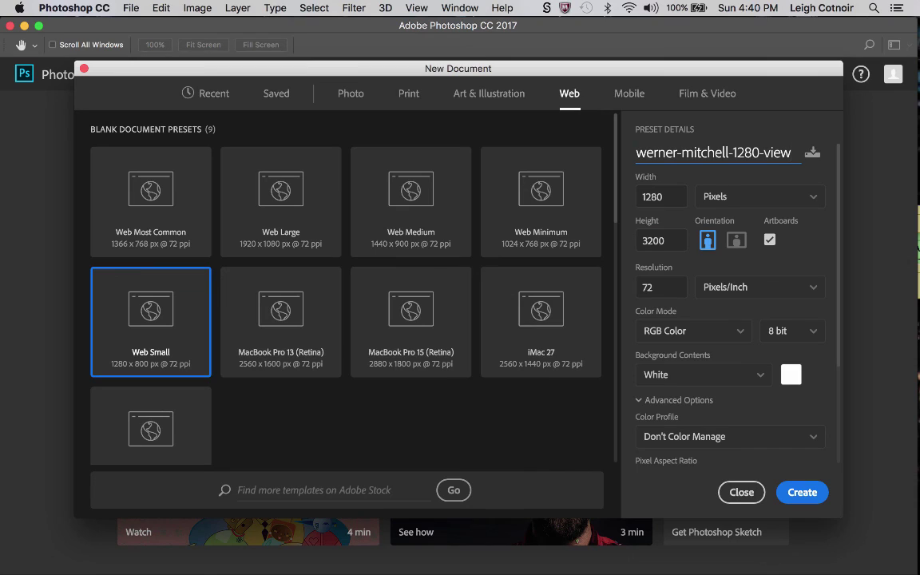
Step: Create the document without artboards, using the Working RGB: sRGB IEC61966-2.1 color profile
{"action": "left_click", "coordinate": [771, 241]}
{"action": "left_click", "coordinate": [653, 439]}
{"action": "scroll", "coordinate": [692, 459], "scroll_direction": "down", "scroll_amount": 1}
{"action": "scroll", "coordinate": [693, 461], "scroll_direction": "down", "scroll_amount": 2}
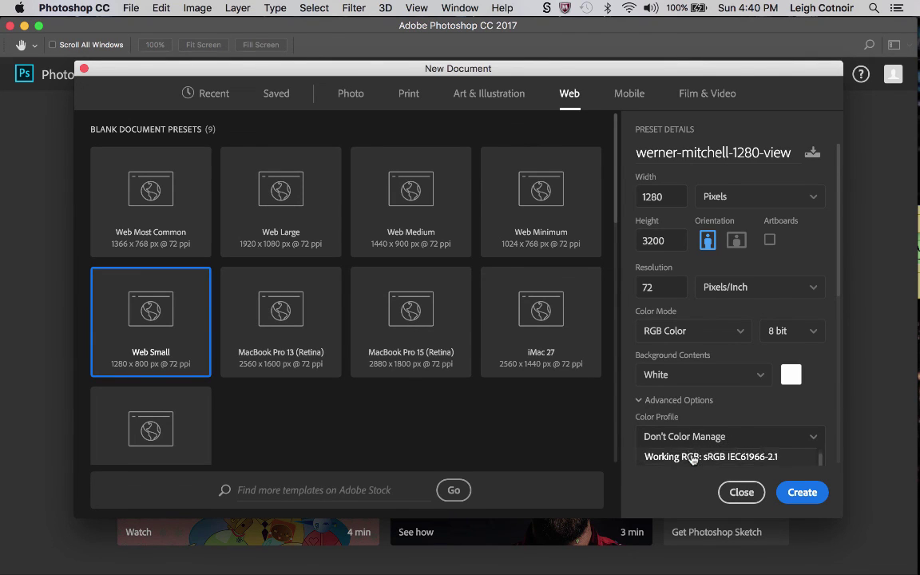
{"action": "left_click", "coordinate": [691, 460]}
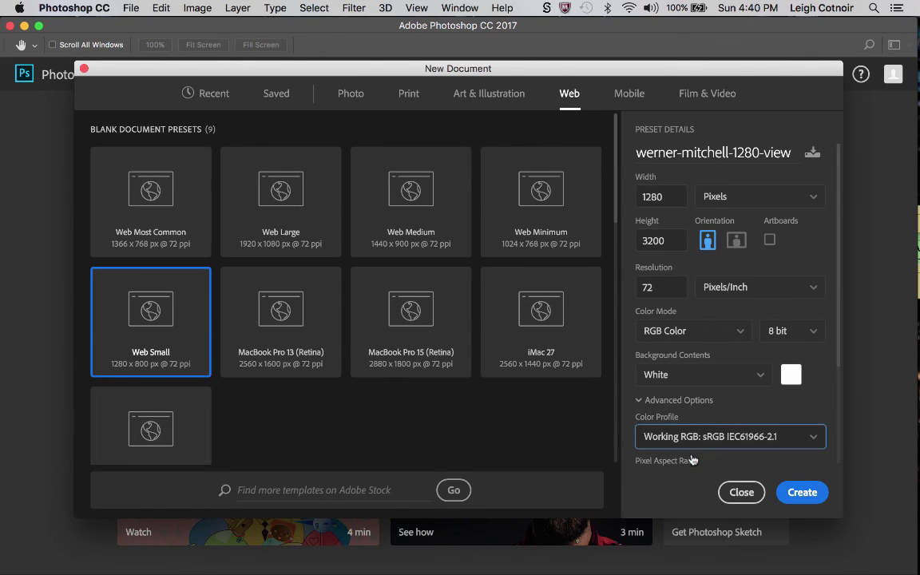
{"action": "left_click", "coordinate": [802, 493]}
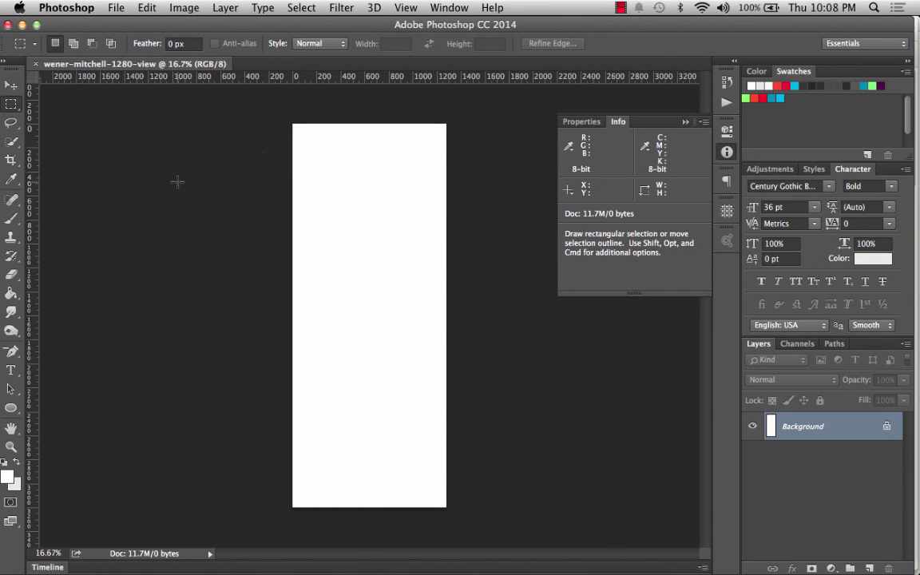
Step: Save the document in Photoshop format as wener-mitchell-1280-view.psd in the werner-mitchell-web folder, with its color profile embedded
{"action": "left_click", "coordinate": [116, 8]}
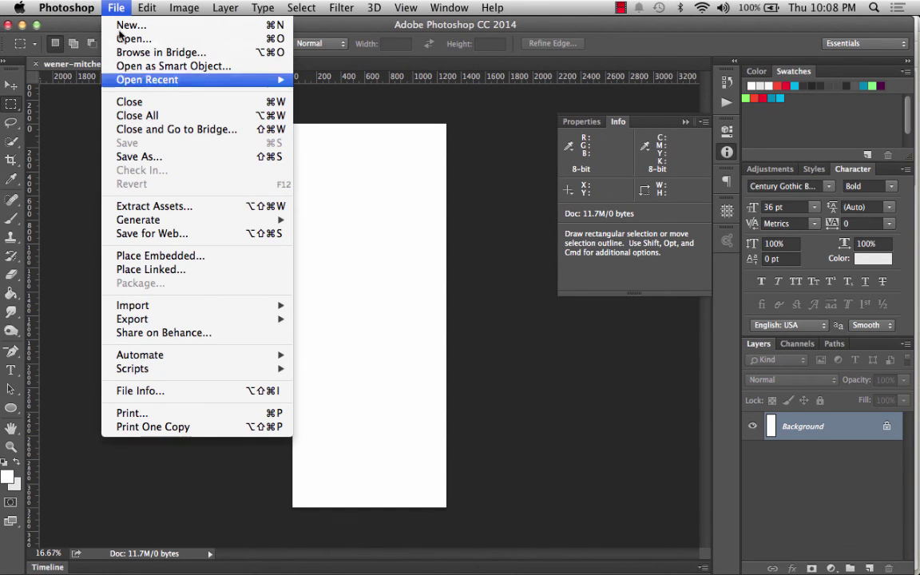
{"action": "left_click", "coordinate": [140, 157]}
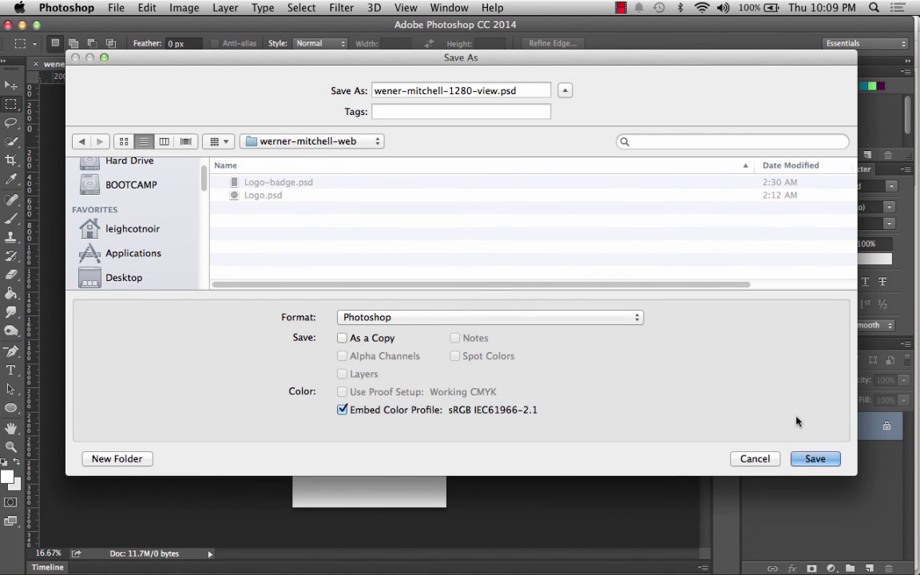
{"action": "left_click", "coordinate": [815, 459]}
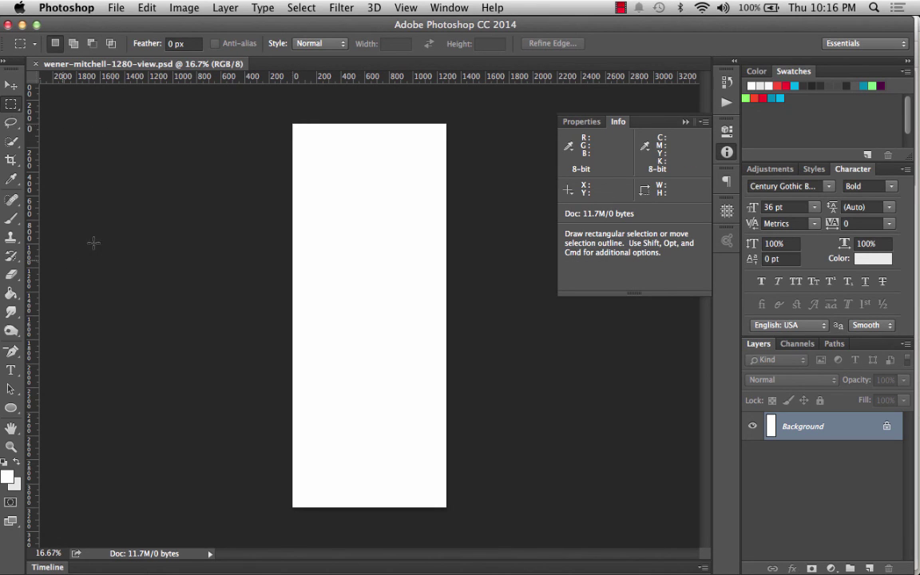
Step: Place the ruler origin at the page's upper-left corner and undo that change
{"action": "key", "text": "z"}
{"action": "left_click", "coordinate": [286, 169]}
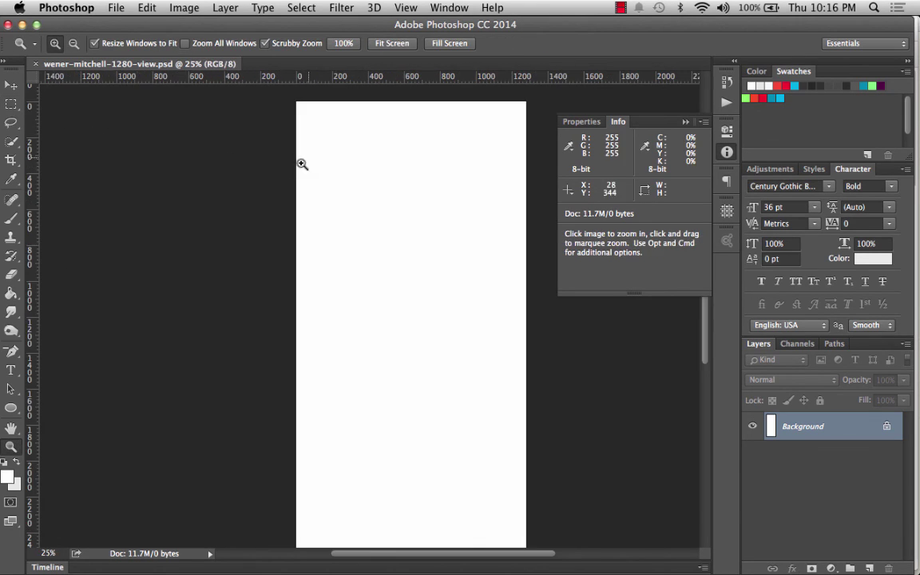
{"action": "left_click", "coordinate": [320, 139]}
{"action": "scroll", "coordinate": [318, 137], "scroll_direction": "up", "scroll_amount": 5}
{"action": "scroll", "coordinate": [317, 138], "scroll_direction": "right", "scroll_amount": 3}
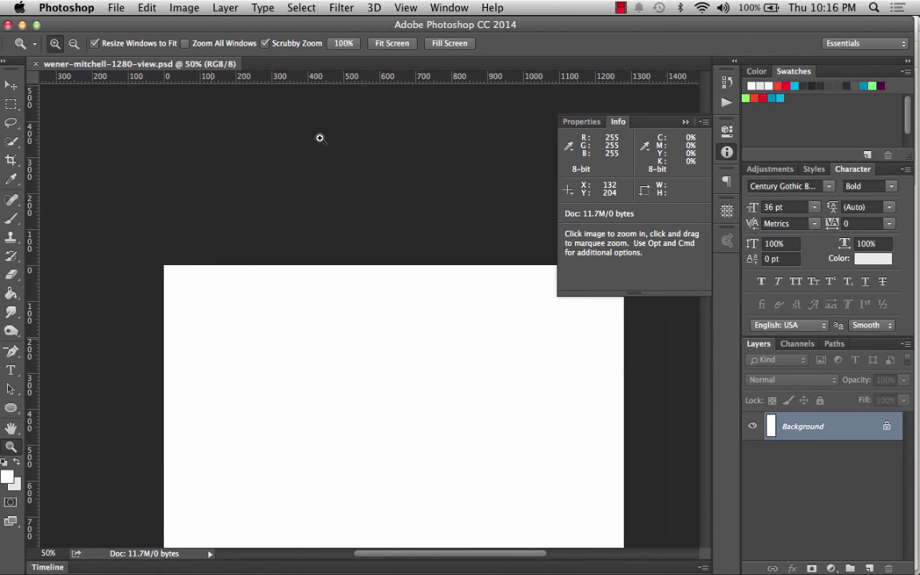
{"action": "left_click", "coordinate": [11, 103]}
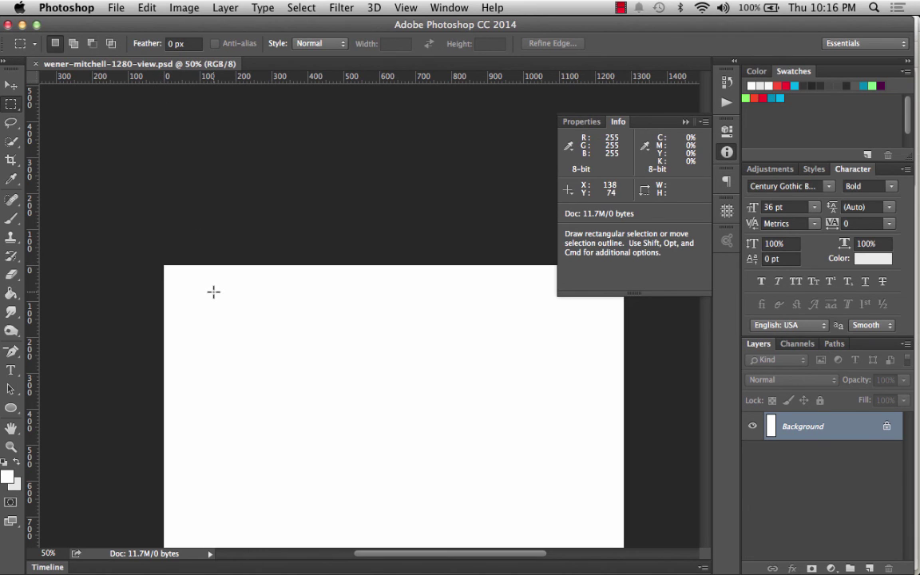
{"action": "scroll", "coordinate": [214, 293], "scroll_direction": "down", "scroll_amount": 3}
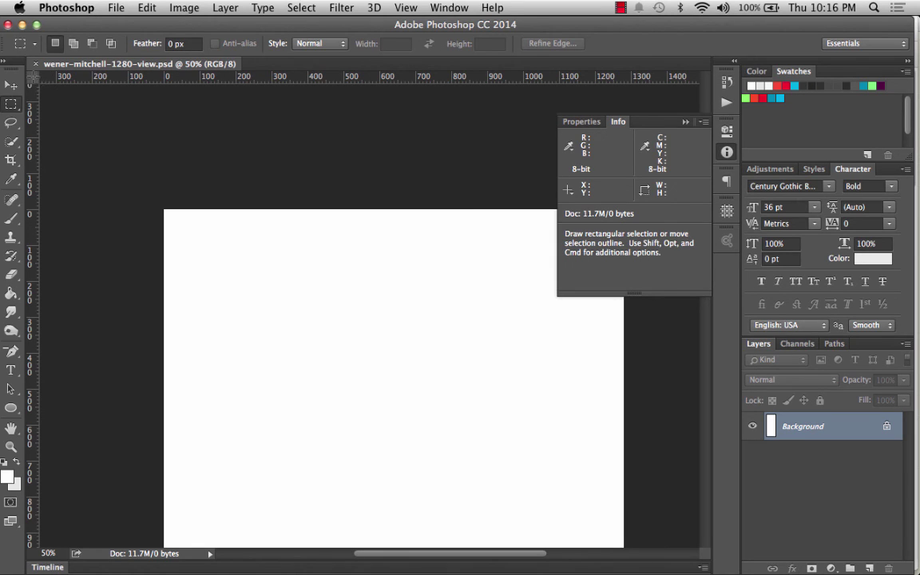
{"action": "left_click_drag", "start_coordinate": [32, 76], "coordinate": [164, 210]}
{"action": "key", "text": "super+z"}
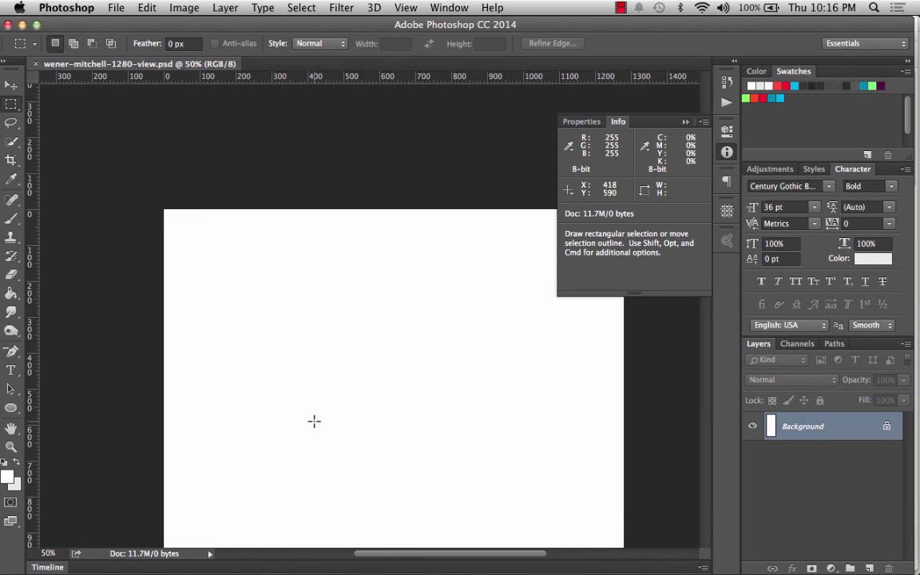
Step: Check which measurement unit the vertical ruler uses
{"action": "scroll", "coordinate": [314, 421], "scroll_direction": "right", "scroll_amount": 3}
{"action": "scroll", "coordinate": [314, 420], "scroll_direction": "down", "scroll_amount": 3}
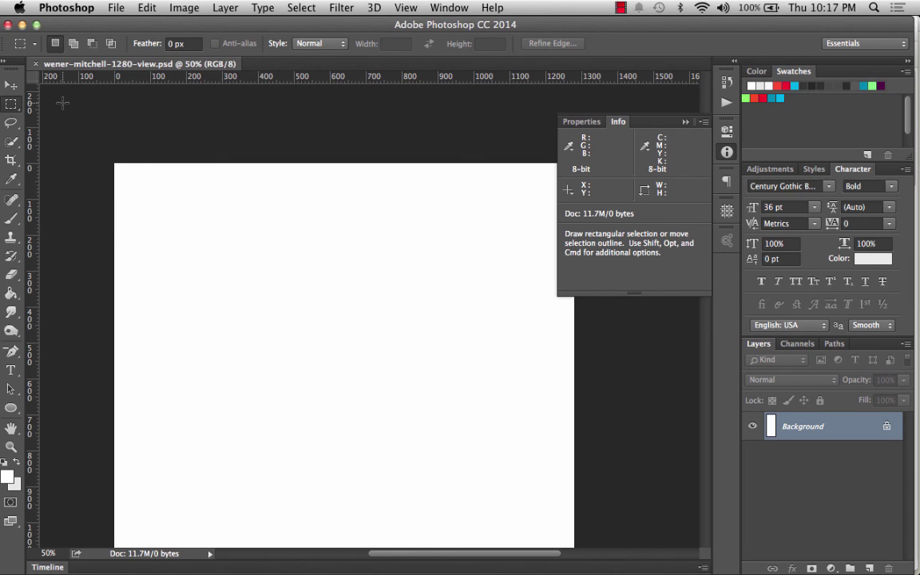
{"action": "scroll", "coordinate": [64, 105], "scroll_direction": "left", "scroll_amount": 3}
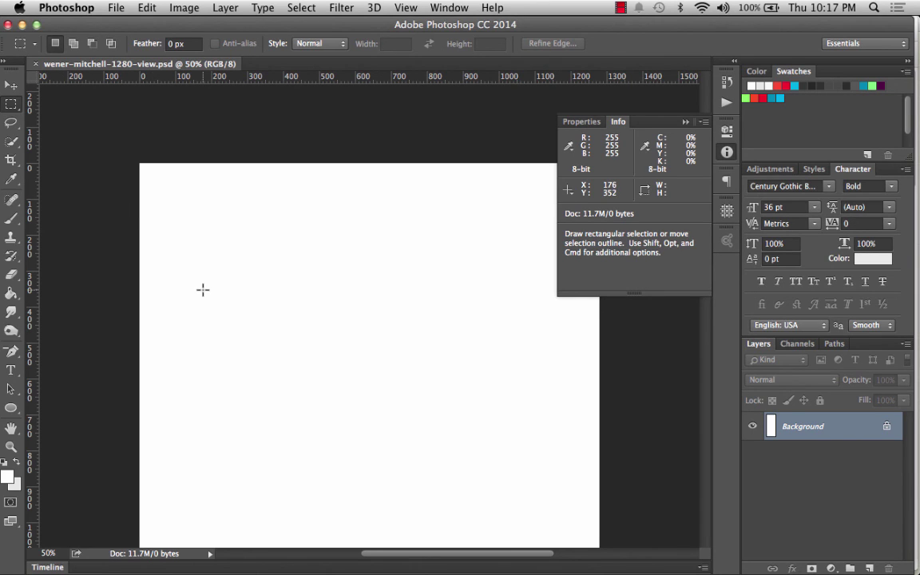
{"action": "right_click", "coordinate": [33, 222]}
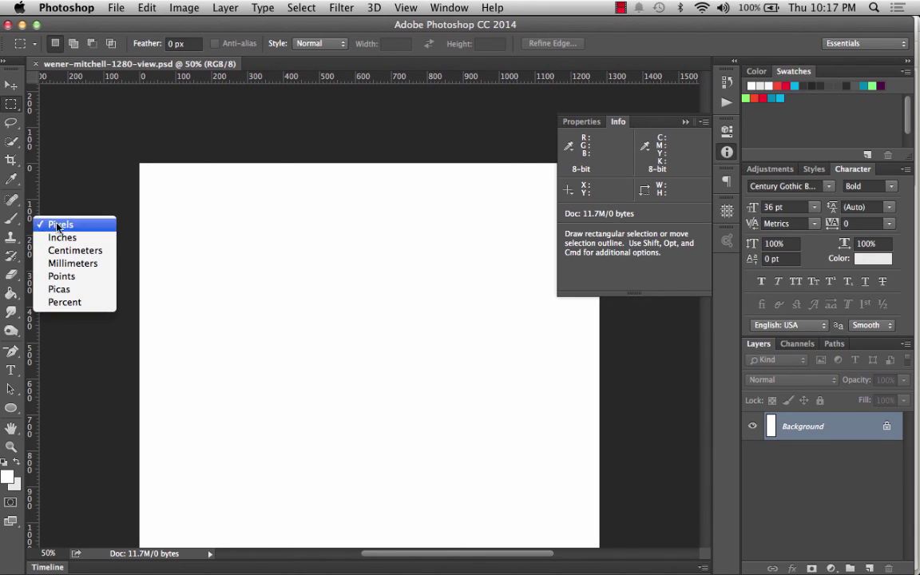
{"action": "left_click", "coordinate": [311, 261]}
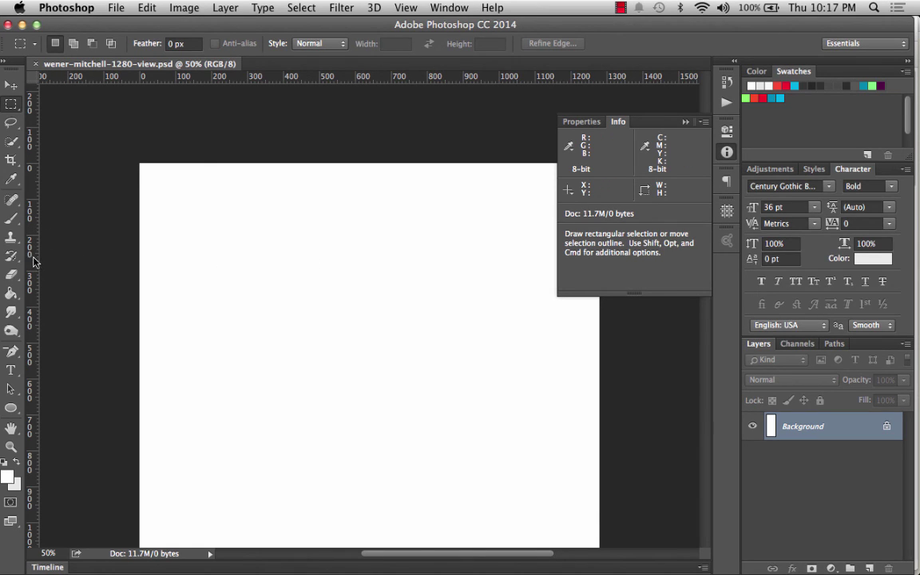
Step: Check which guide types are set to show, with the page's upper-left corner at 100% zoom
{"action": "left_click", "coordinate": [12, 447]}
{"action": "left_click", "coordinate": [251, 136]}
{"action": "left_click", "coordinate": [251, 137]}
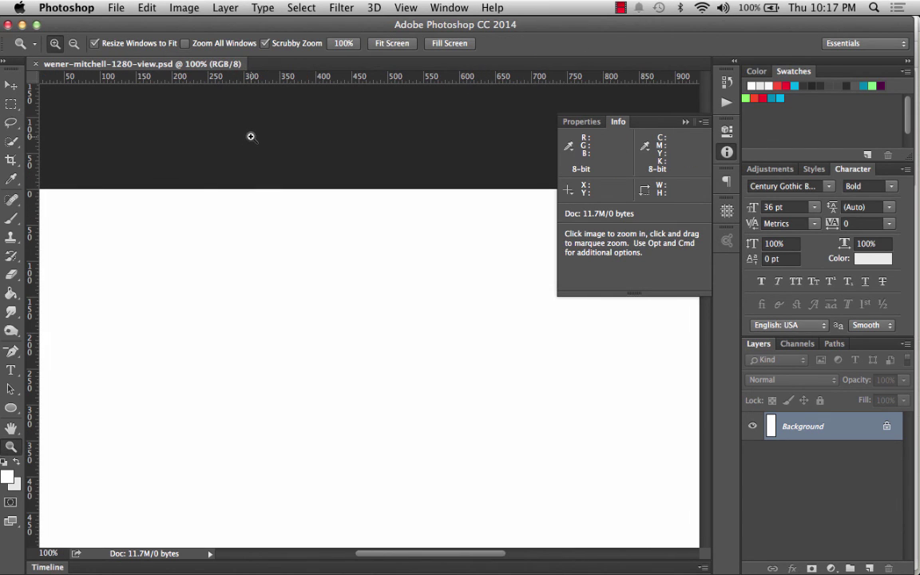
{"action": "scroll", "coordinate": [163, 192], "scroll_direction": "left", "scroll_amount": 3}
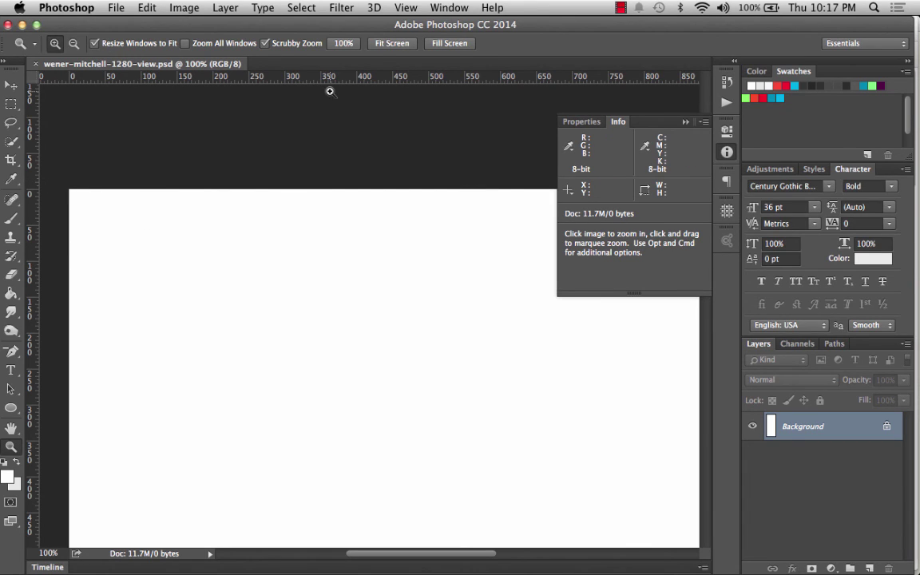
{"action": "left_click", "coordinate": [407, 8]}
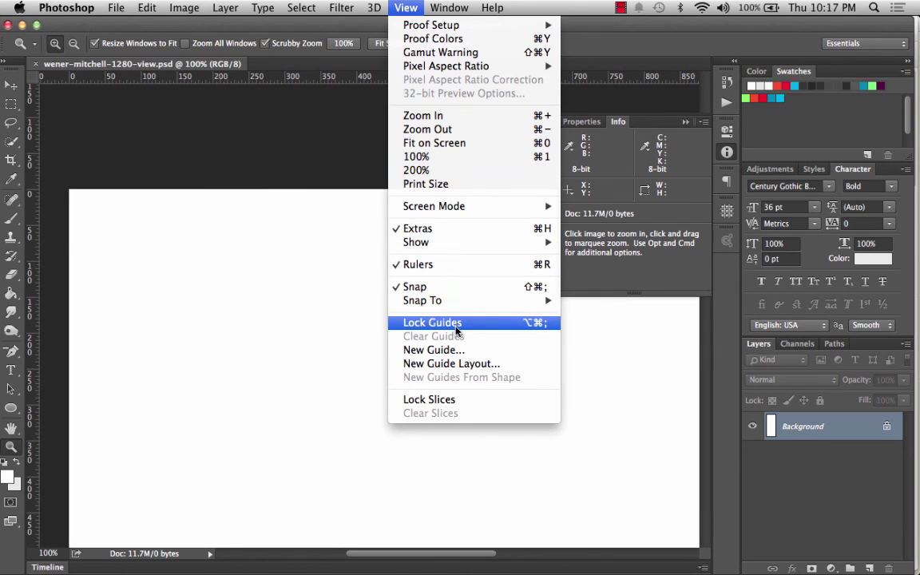
{"action": "mouse_move", "coordinate": [481, 241]}
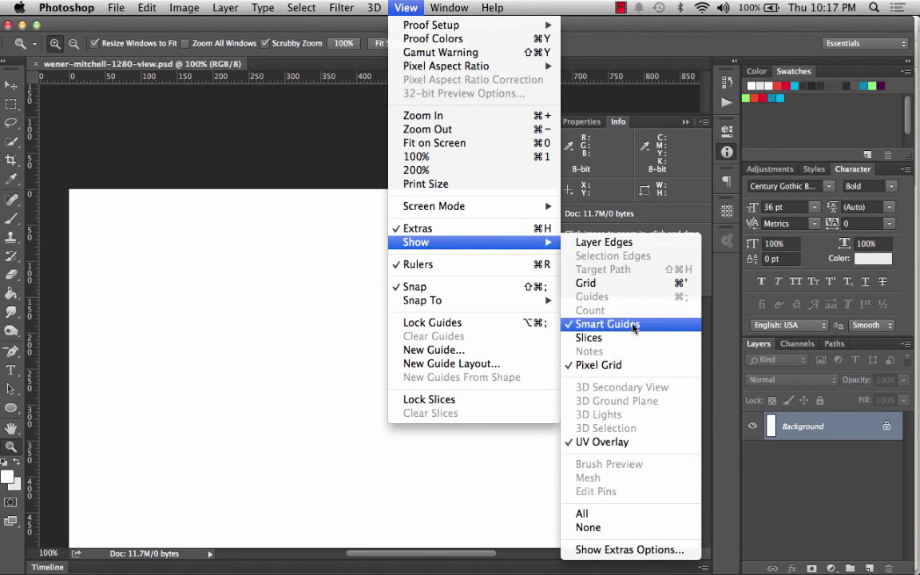
{"action": "left_click", "coordinate": [224, 299]}
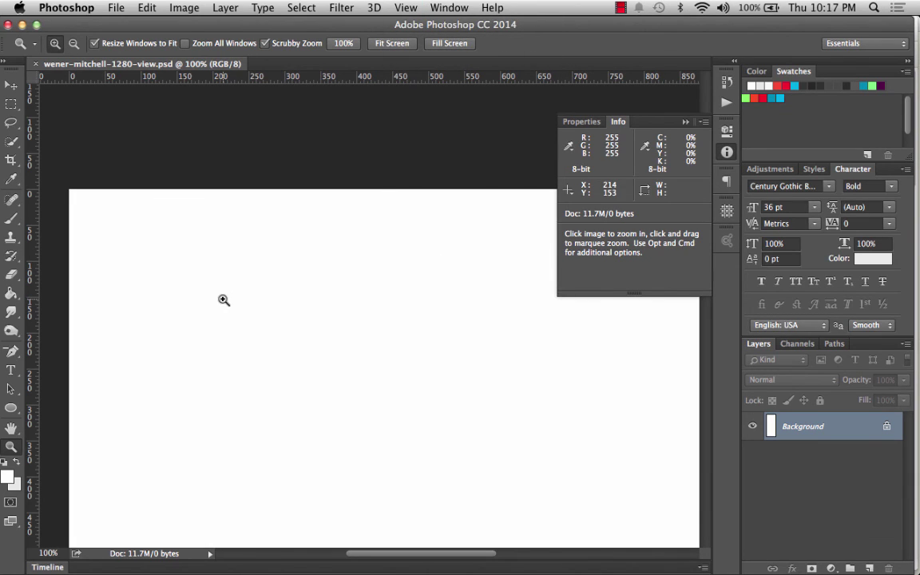
Step: Place a vertical guide about 140 px from the page's left edge and undo it
{"action": "left_click_drag", "start_coordinate": [29, 254], "coordinate": [170, 267]}
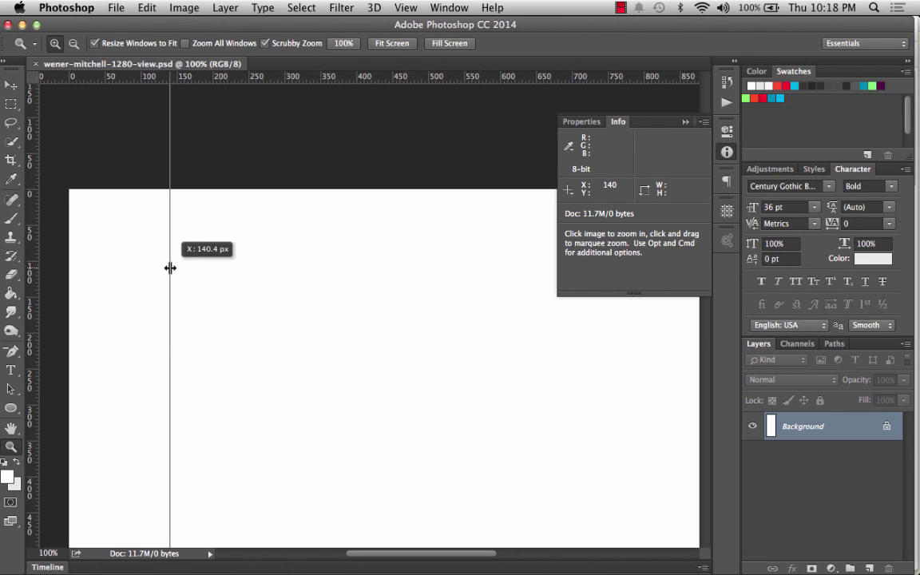
{"action": "mouse_move", "coordinate": [170, 268]}
{"action": "left_mouse_down"}
{"action": "mouse_move", "coordinate": [160, 267]}
{"action": "mouse_move", "coordinate": [184, 268]}
{"action": "mouse_move", "coordinate": [169, 269]}
{"action": "left_mouse_up"}
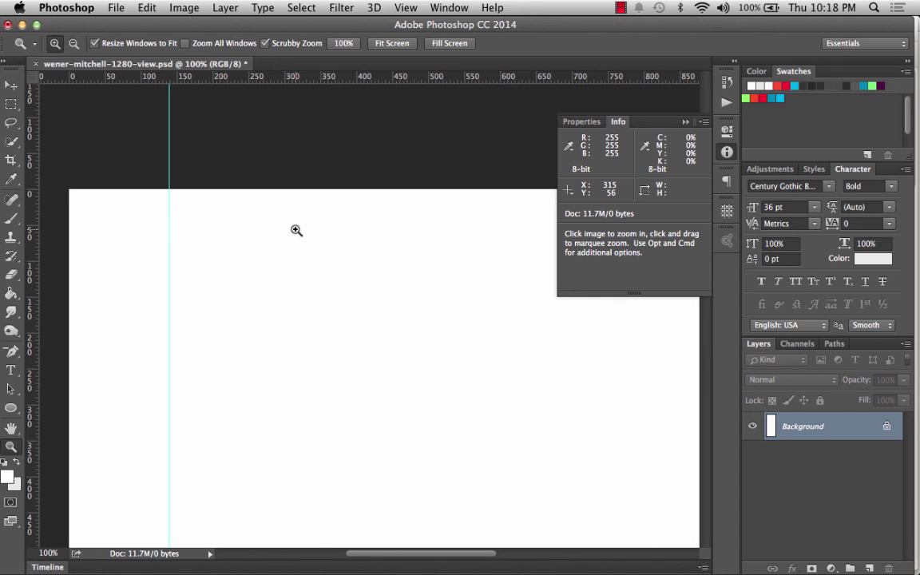
{"action": "key", "text": "super+z"}
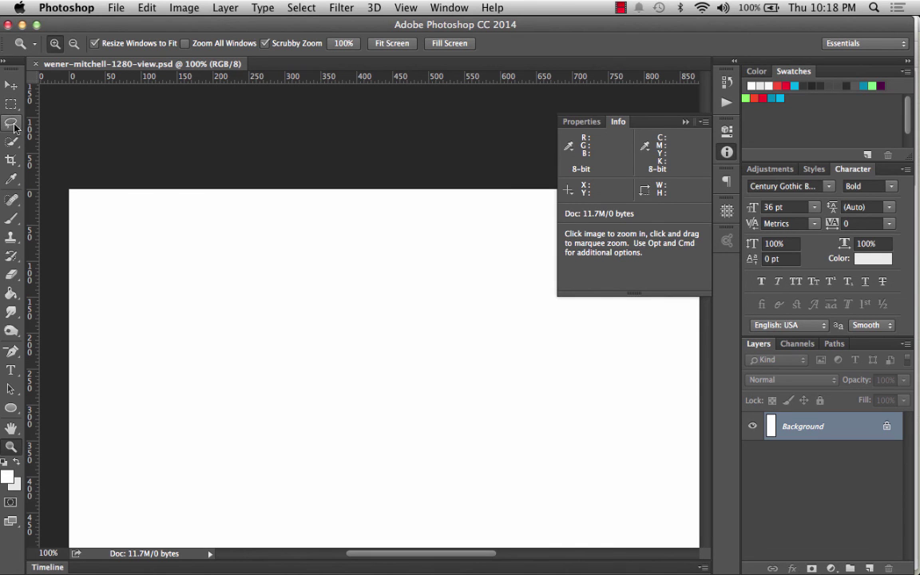
Step: Switch to Google Chrome and view the GuideGuide website
{"action": "mouse_move", "coordinate": [7, 107]}
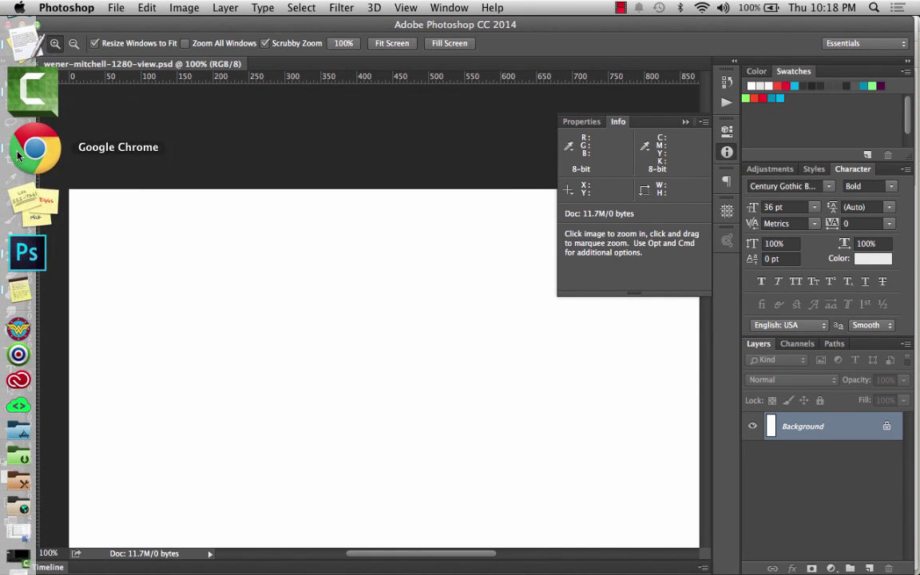
{"action": "left_click", "coordinate": [20, 157]}
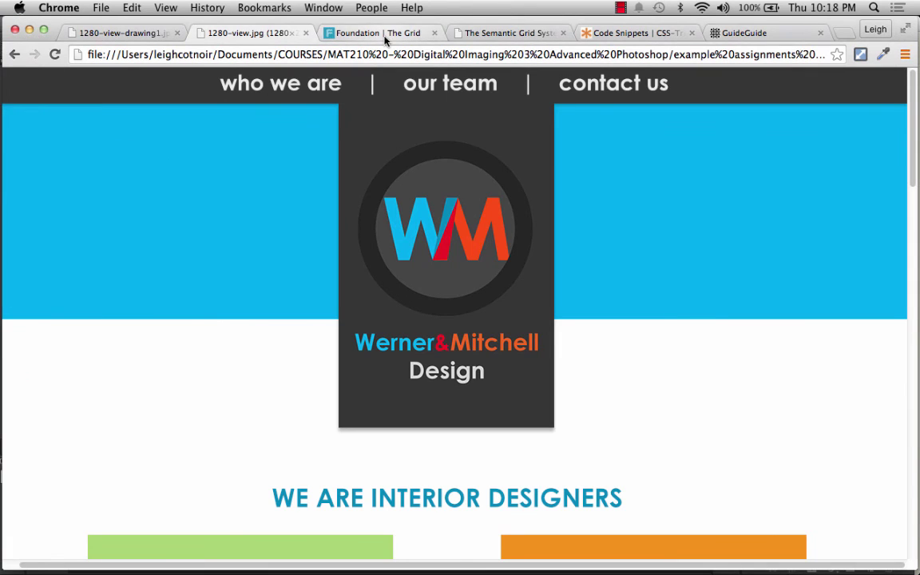
{"action": "left_click", "coordinate": [753, 32]}
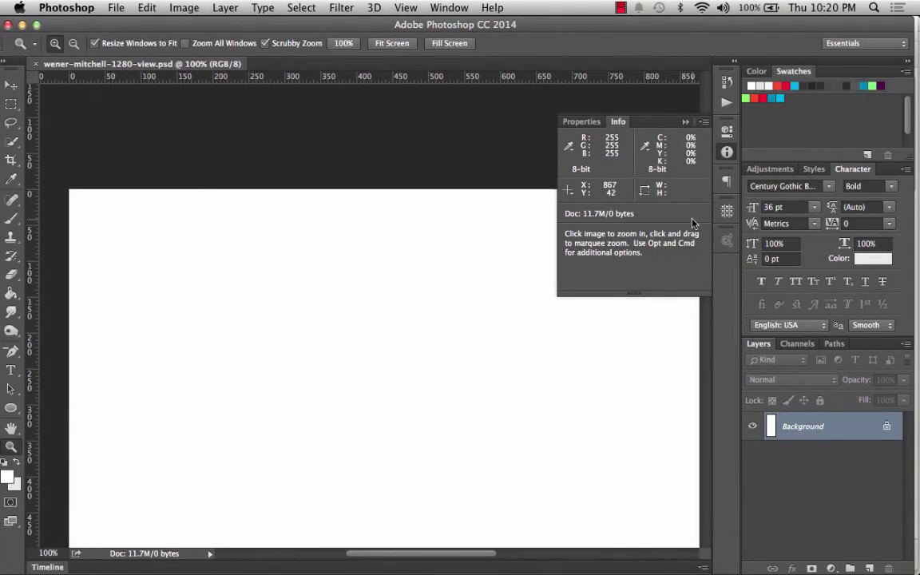
Step: Collapse the Info panel, open the GuideGuide extension's panel, and check its entry among the installed extensions
{"action": "left_click", "coordinate": [685, 121]}
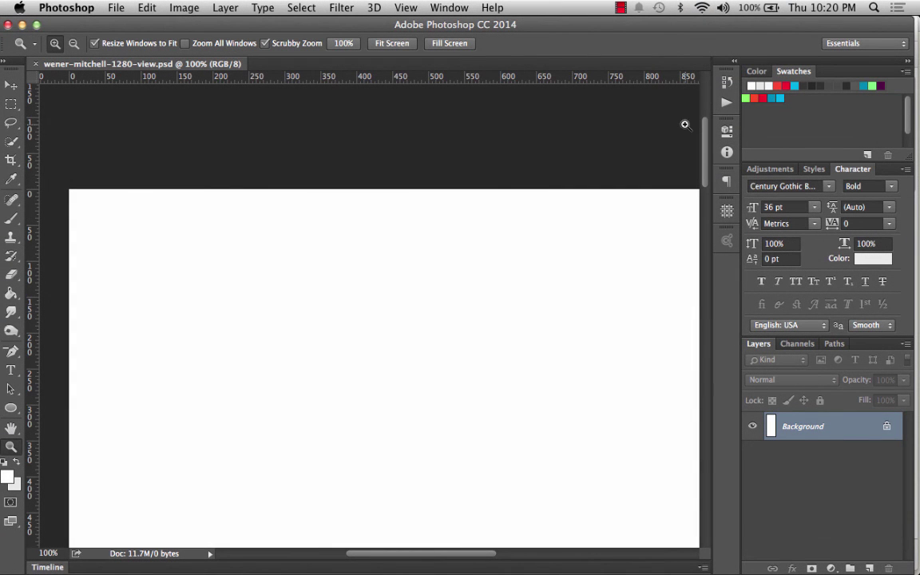
{"action": "left_click", "coordinate": [726, 210]}
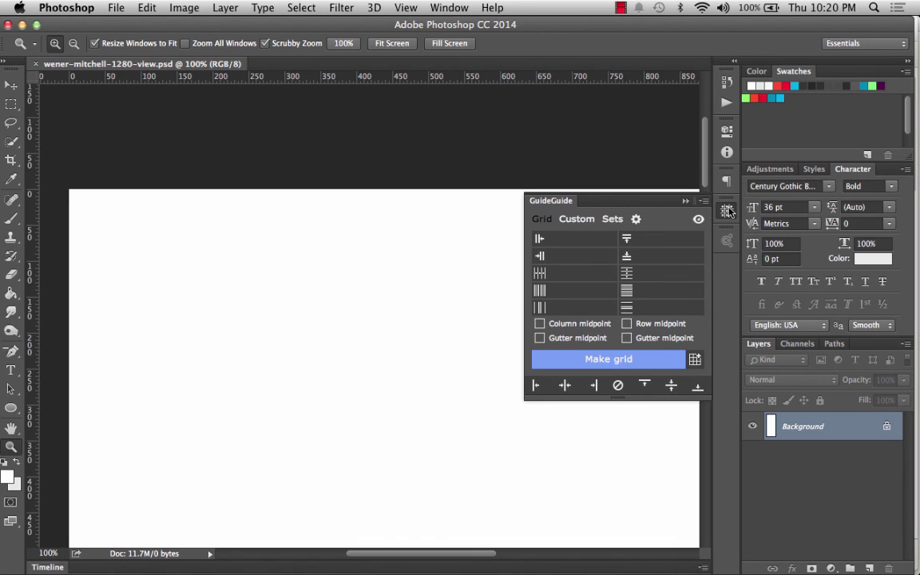
{"action": "left_click", "coordinate": [445, 7]}
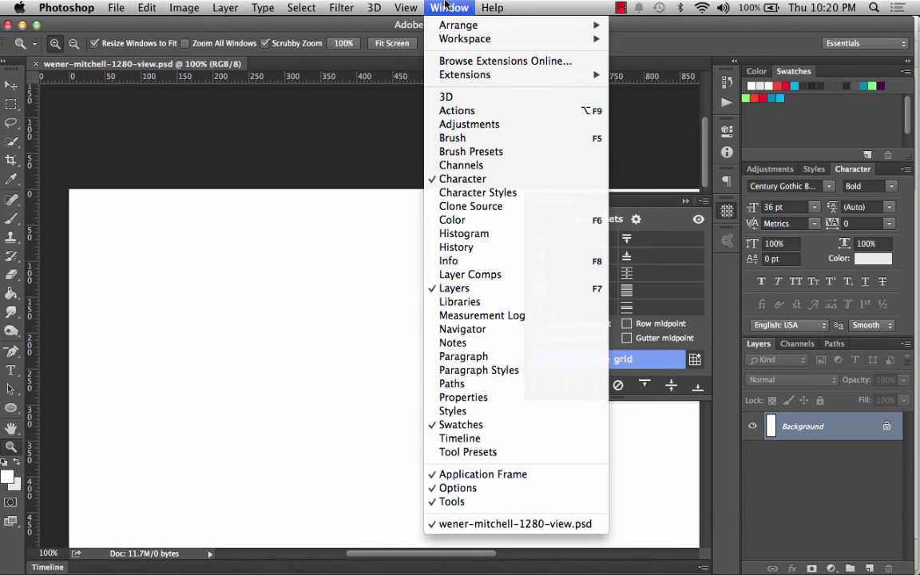
{"action": "mouse_move", "coordinate": [461, 78]}
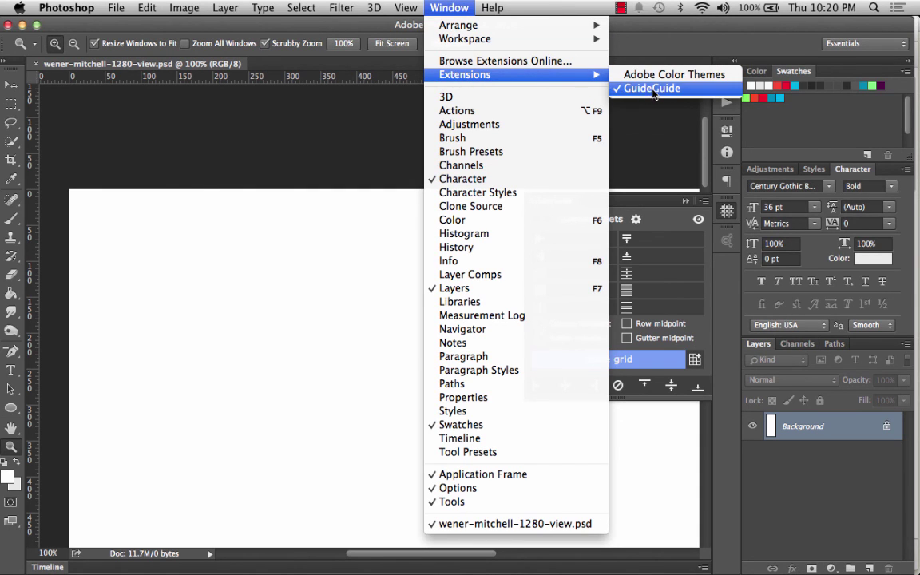
{"action": "left_click", "coordinate": [449, 7]}
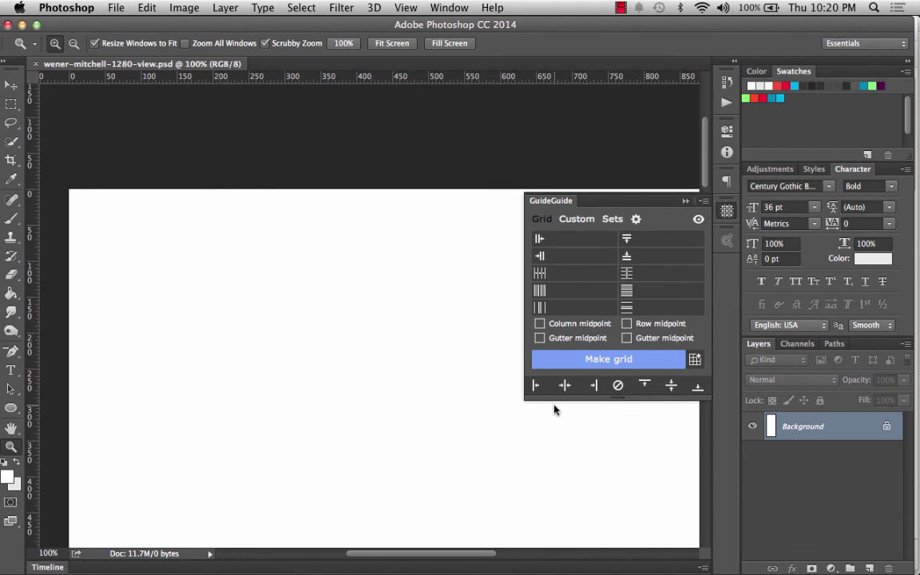
Step: Set the GuideGuide grid's left and right margins to 140px each
{"action": "scroll", "coordinate": [349, 415], "scroll_direction": "down", "scroll_amount": 2}
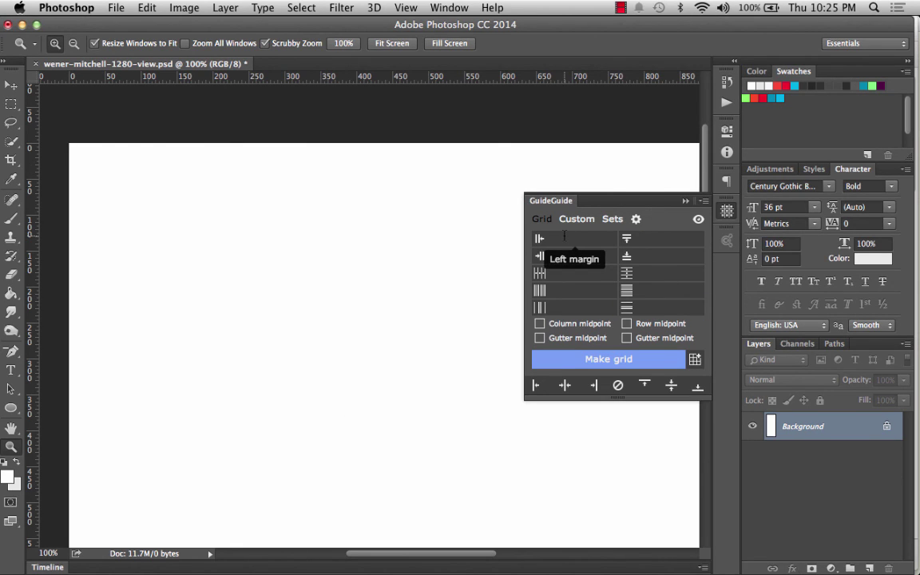
{"action": "left_click", "coordinate": [540, 240]}
{"action": "left_click", "coordinate": [548, 238]}
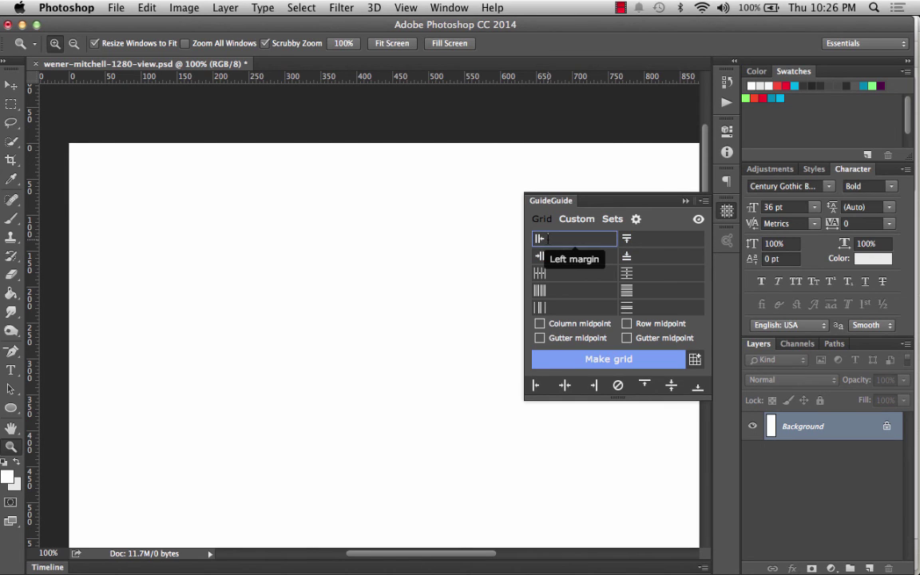
{"action": "type", "text": "140px"}
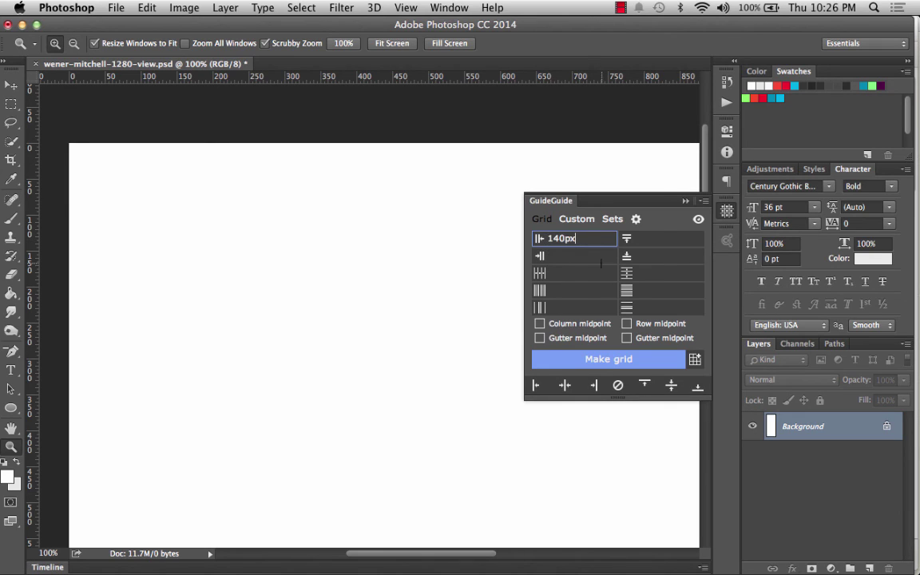
{"action": "left_click", "coordinate": [576, 255]}
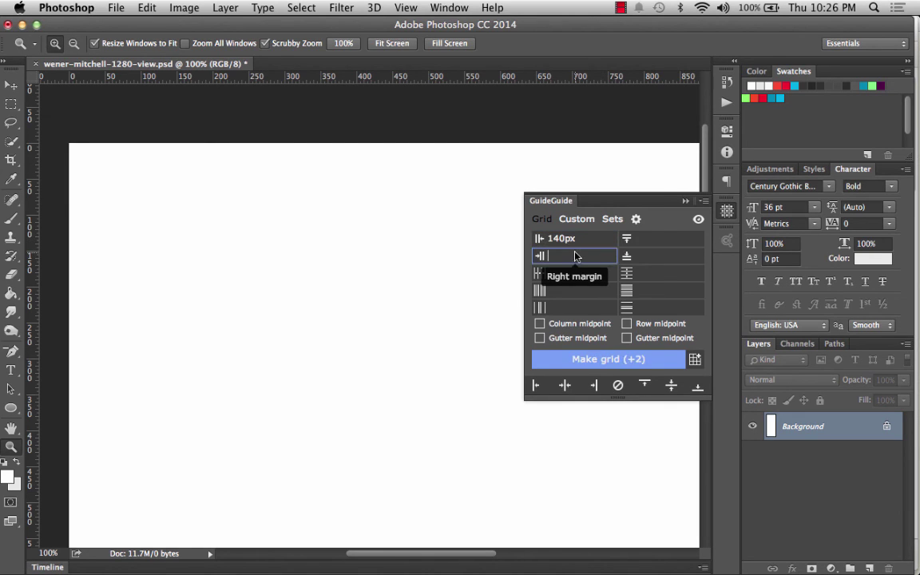
{"action": "type", "text": "140px"}
Step: Switch to Google Chrome and examine the header bar in the 1280-view drawing and the 1280-view.jpg mockup
{"action": "left_click", "coordinate": [648, 238]}
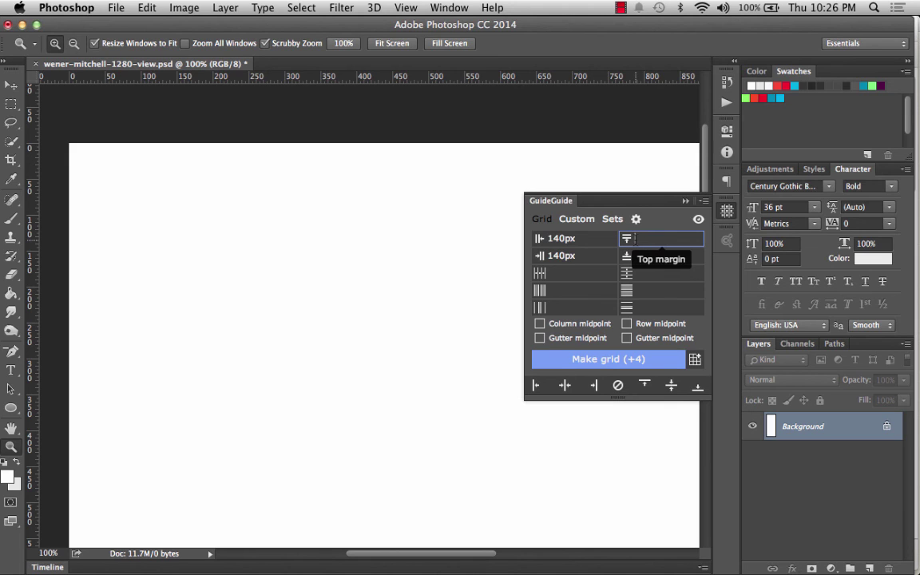
{"action": "mouse_move", "coordinate": [1, 196]}
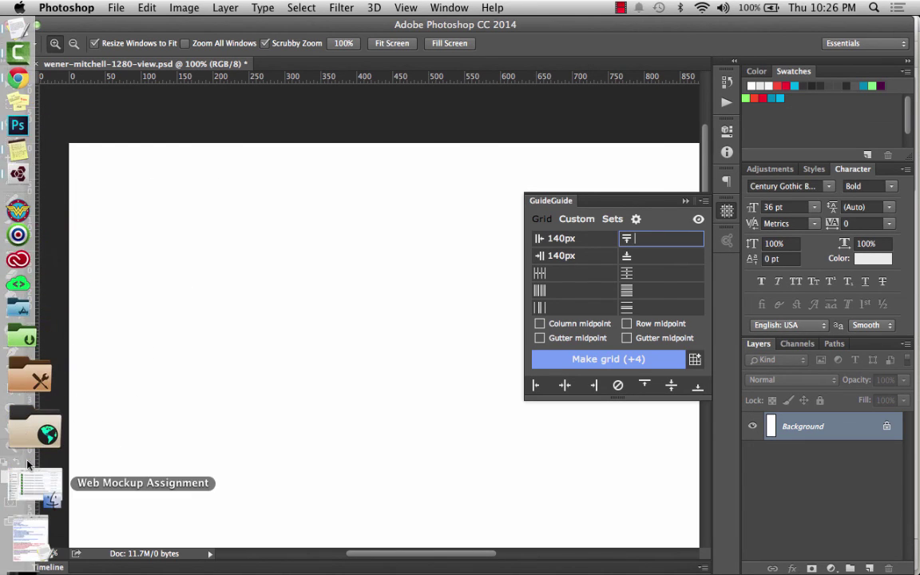
{"action": "left_click", "coordinate": [28, 147]}
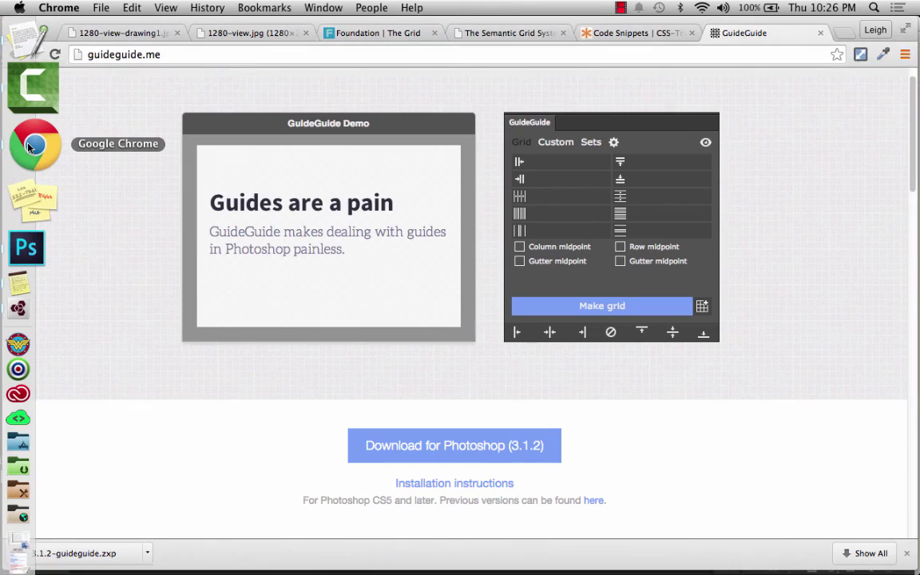
{"action": "left_click", "coordinate": [101, 31]}
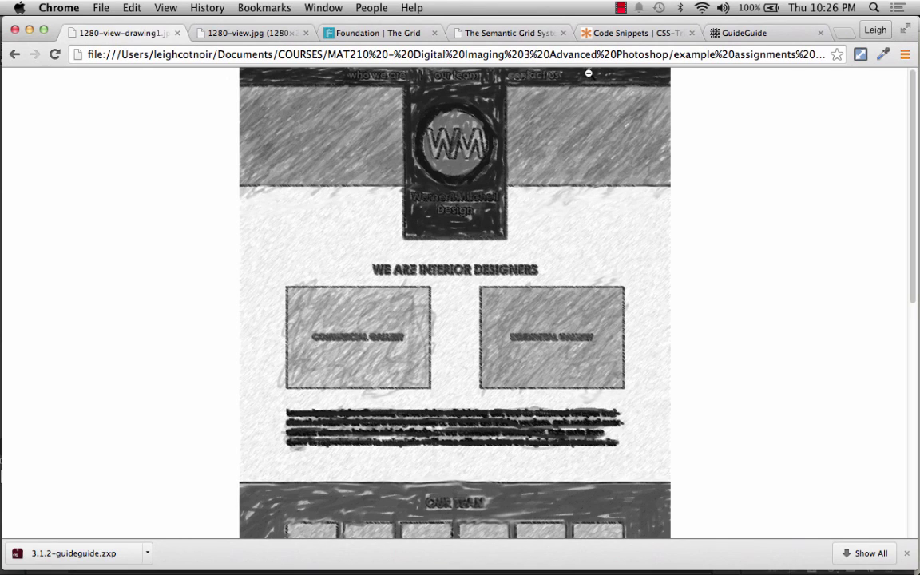
{"action": "left_click", "coordinate": [235, 35]}
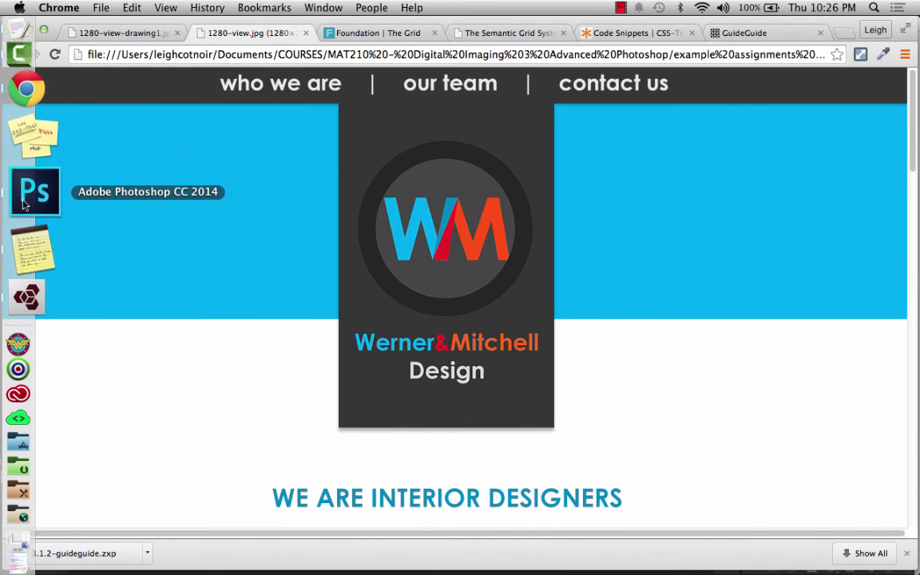
Step: Return to Photoshop and set the GuideGuide grid's top margin to 50px
{"action": "left_click", "coordinate": [28, 194]}
{"action": "left_click", "coordinate": [640, 238]}
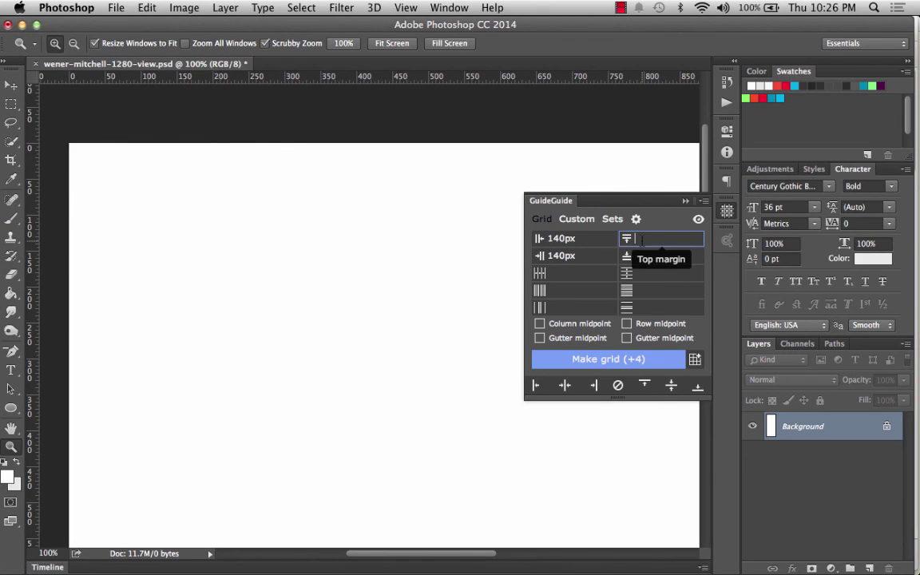
{"action": "type", "text": "50px"}
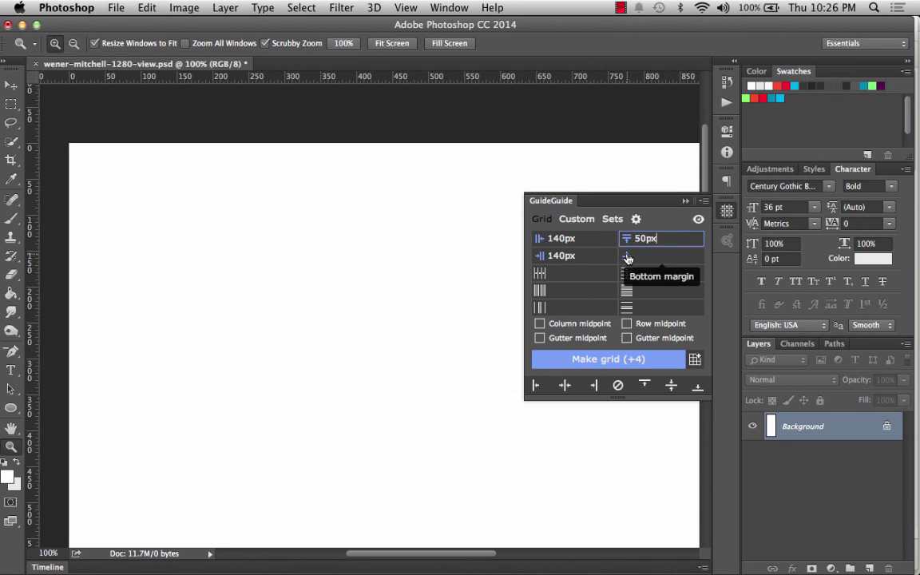
Step: Generate the guide grid with 12 columns, a 65px column width and 20px gutters, and collapse the GuideGuide panel
{"action": "left_click", "coordinate": [563, 275]}
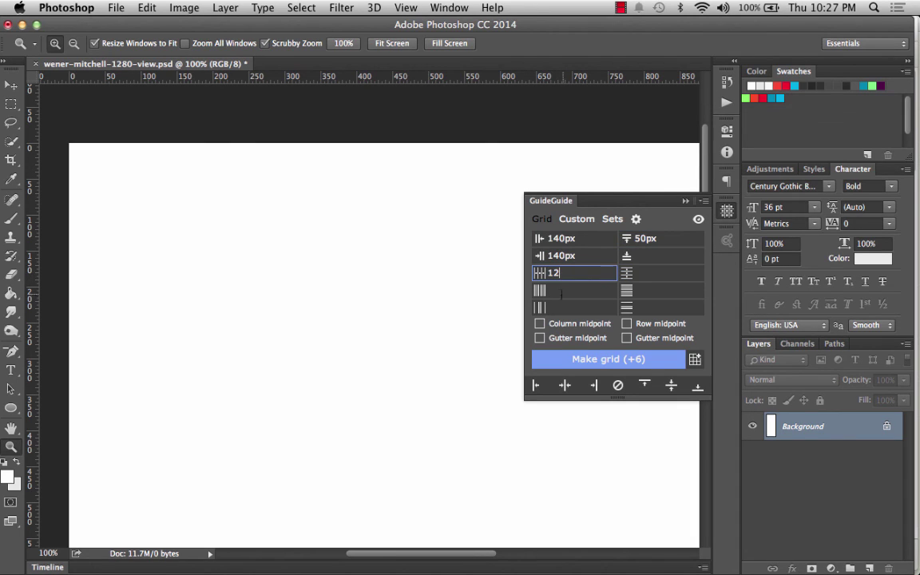
{"action": "left_click", "coordinate": [564, 291]}
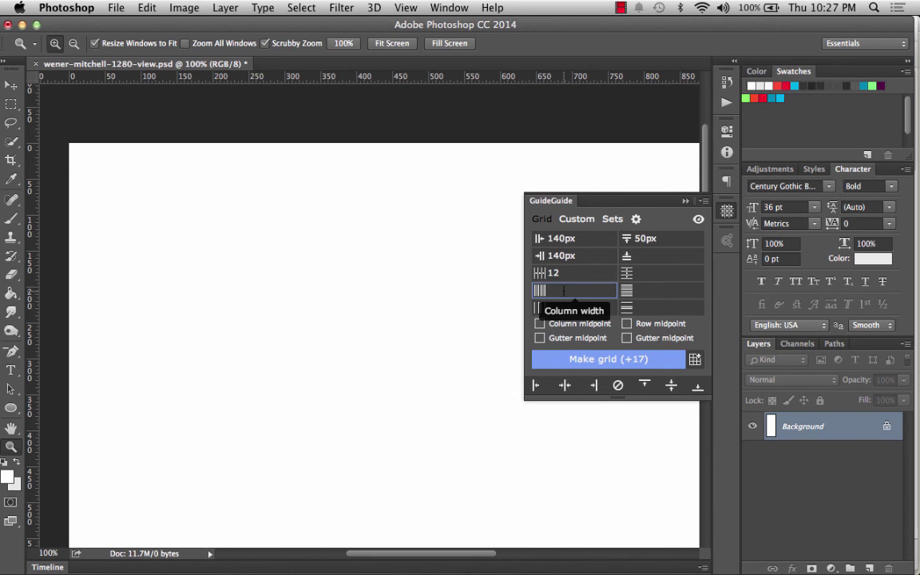
{"action": "type", "text": "65px"}
{"action": "left_click", "coordinate": [559, 307]}
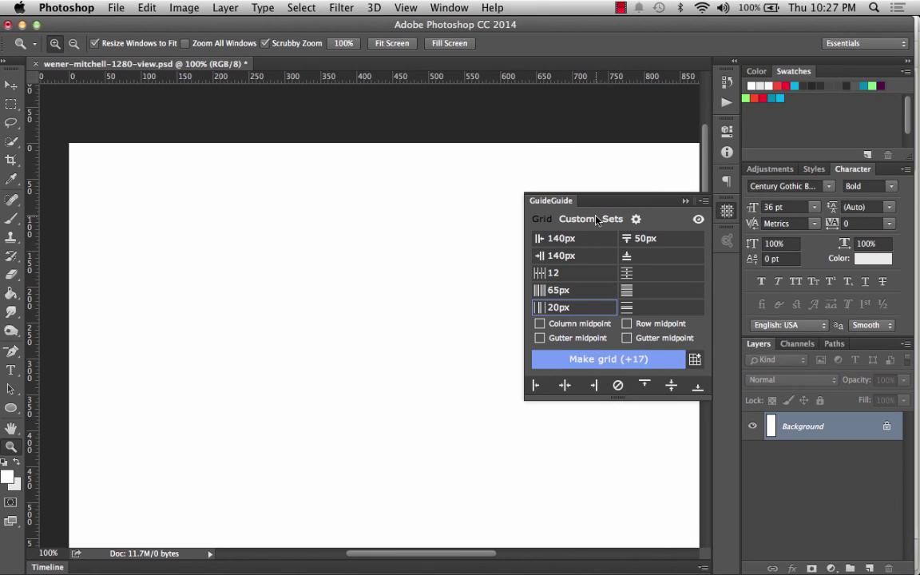
{"action": "left_click", "coordinate": [616, 364]}
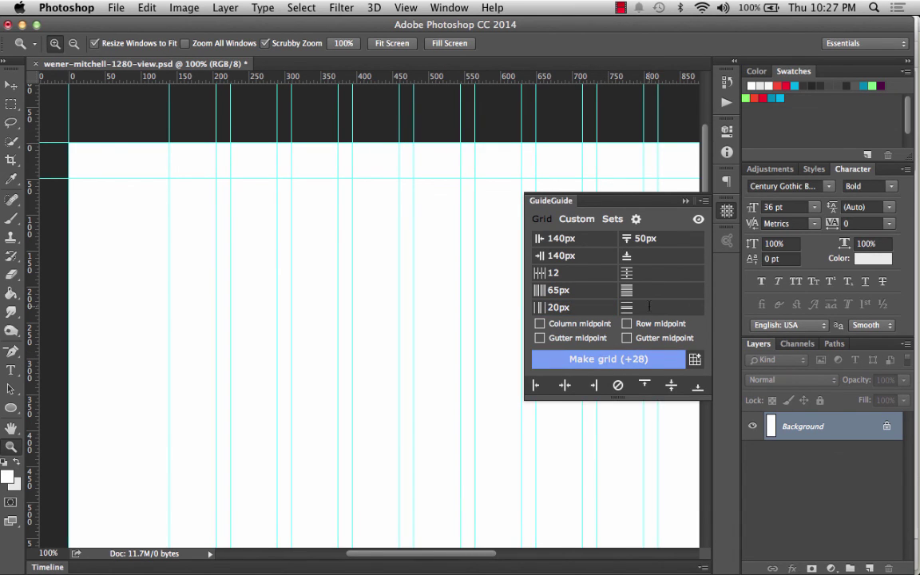
{"action": "left_click", "coordinate": [685, 200]}
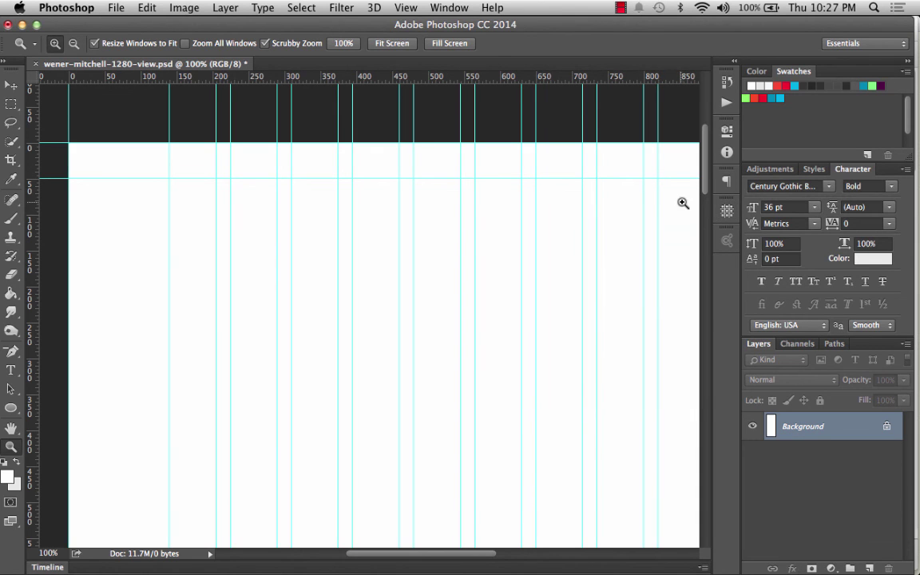
Step: Examine the column, gutter and margin guides across the full page width at 66.7% zoom
{"action": "left_click", "coordinate": [308, 390], "text": "alt"}
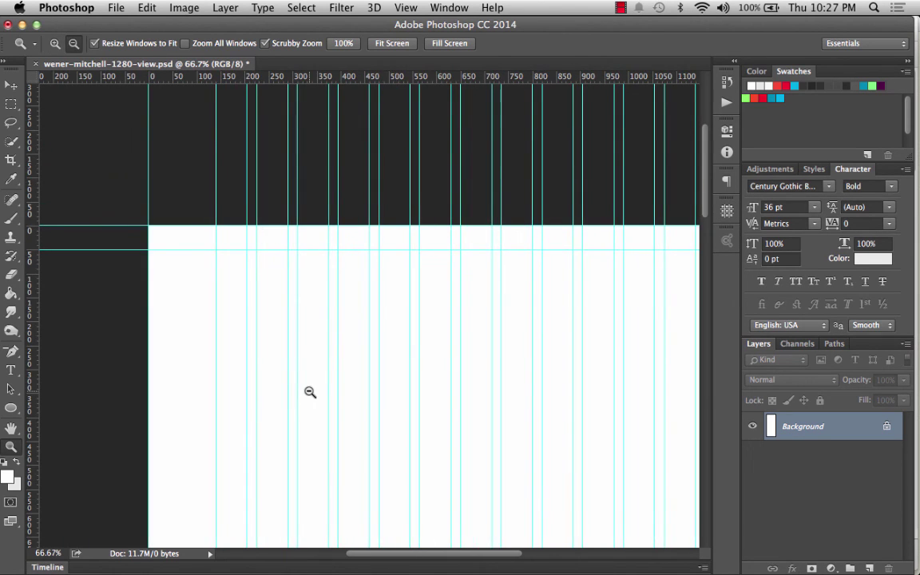
{"action": "scroll", "coordinate": [449, 397], "scroll_direction": "down", "scroll_amount": 3}
{"action": "scroll", "coordinate": [449, 396], "scroll_direction": "right", "scroll_amount": 3}
{"action": "scroll", "coordinate": [448, 397], "scroll_direction": "down", "scroll_amount": 2}
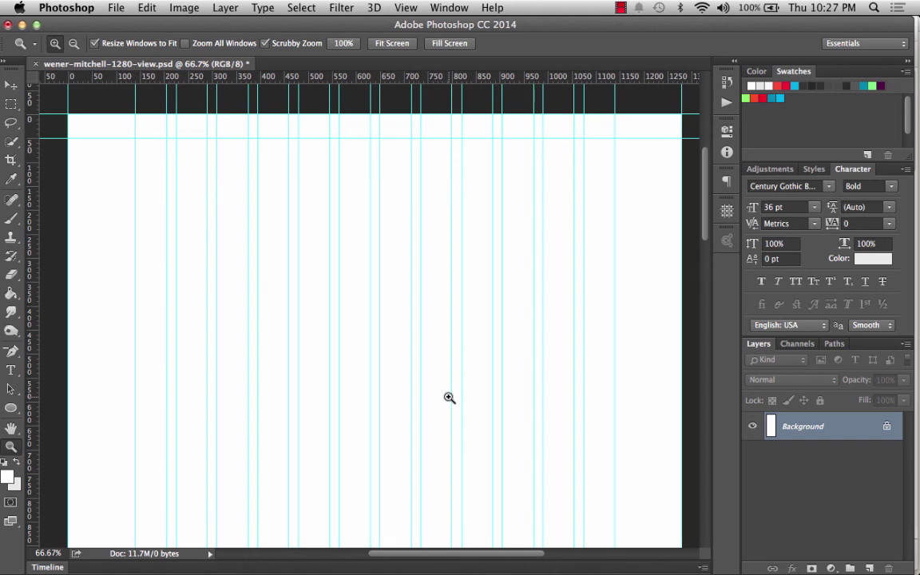
{"action": "scroll", "coordinate": [449, 397], "scroll_direction": "down", "scroll_amount": 2}
{"action": "scroll", "coordinate": [449, 397], "scroll_direction": "up", "scroll_amount": 9}
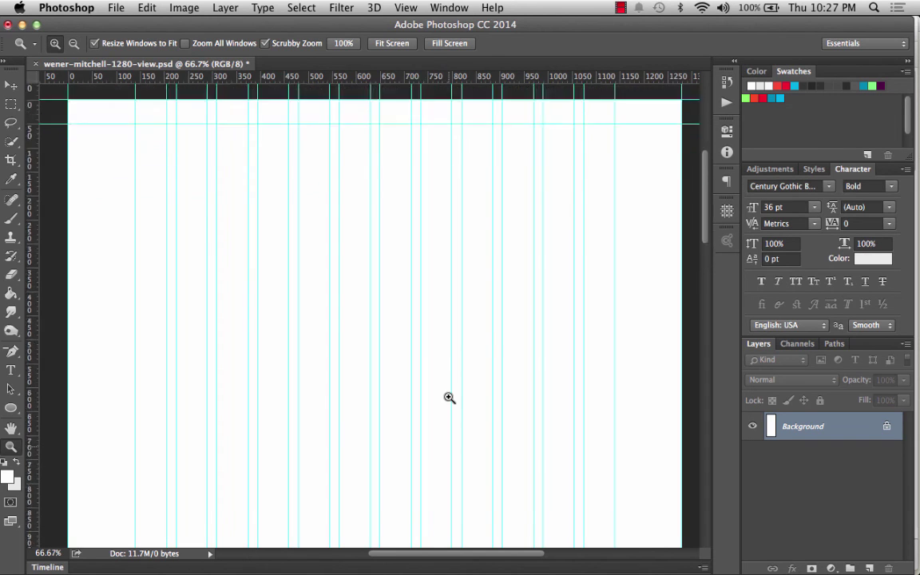
{"action": "scroll", "coordinate": [449, 397], "scroll_direction": "down", "scroll_amount": 4}
{"action": "scroll", "coordinate": [449, 397], "scroll_direction": "right", "scroll_amount": 1}
{"action": "scroll", "coordinate": [448, 397], "scroll_direction": "down", "scroll_amount": 2}
{"action": "scroll", "coordinate": [448, 397], "scroll_direction": "left", "scroll_amount": 1}
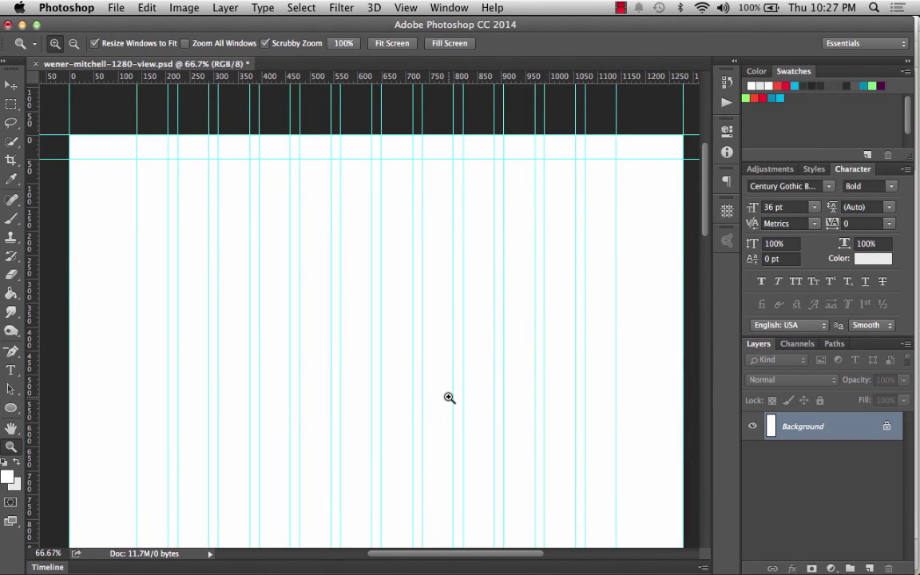